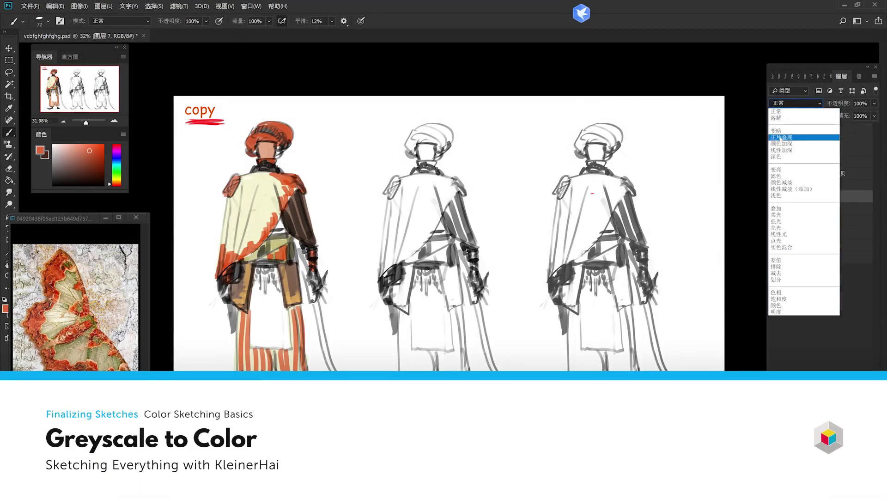
Set 图层 7 to Multiply (正片叠底) and fill the middle figure's cape with mid grey using a 228-pixel brush.
click(782, 138)
right_click(367, 195)
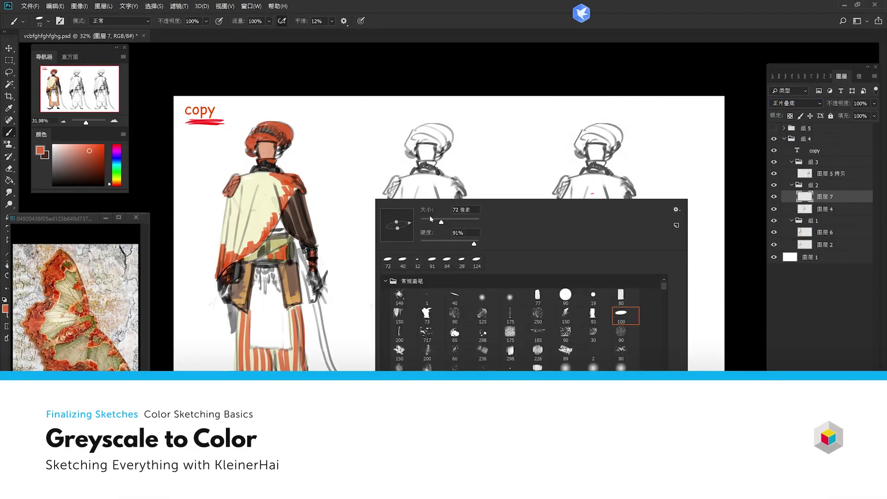
drag(432, 219, 453, 222)
alt+click(438, 174)
alt+click(438, 172)
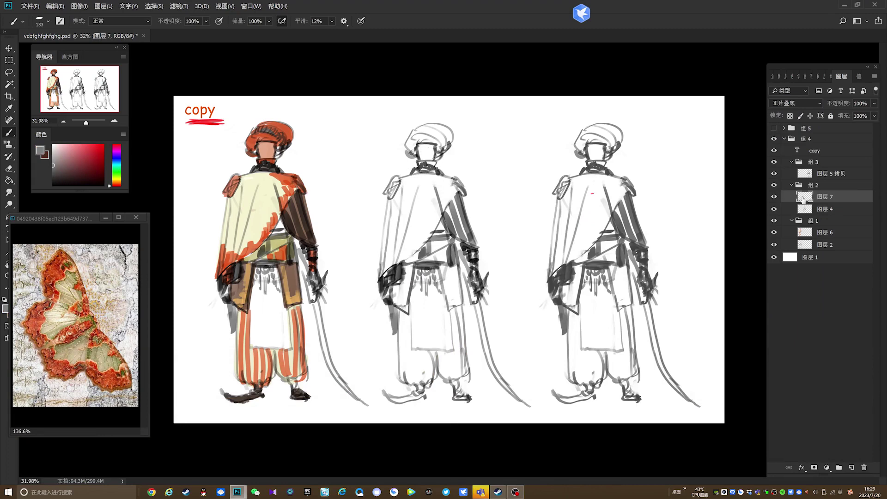
right_click(442, 186)
click(525, 205)
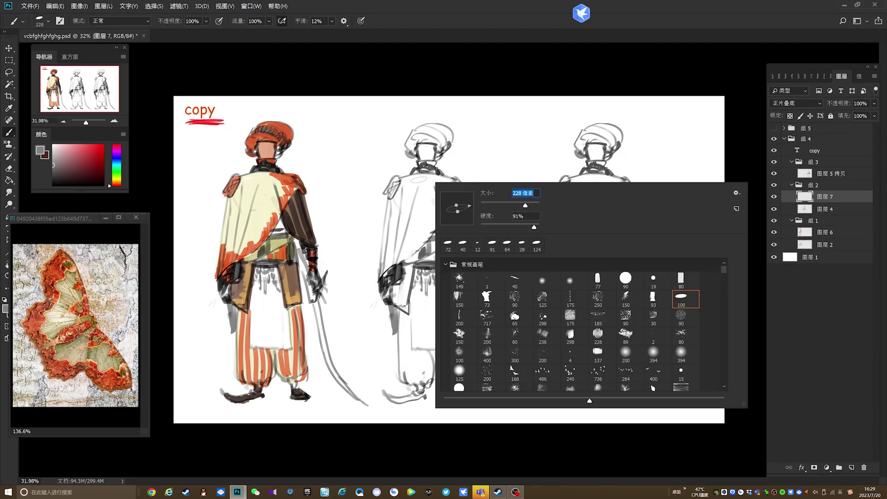
mouse_move(418, 179)
mouse_down()
mouse_move(424, 239)
mouse_move(432, 178)
mouse_move(444, 201)
mouse_move(451, 180)
mouse_move(455, 203)
mouse_move(407, 184)
mouse_move(407, 254)
mouse_move(397, 189)
mouse_move(381, 273)
mouse_move(419, 247)
mouse_move(418, 192)
mouse_up()
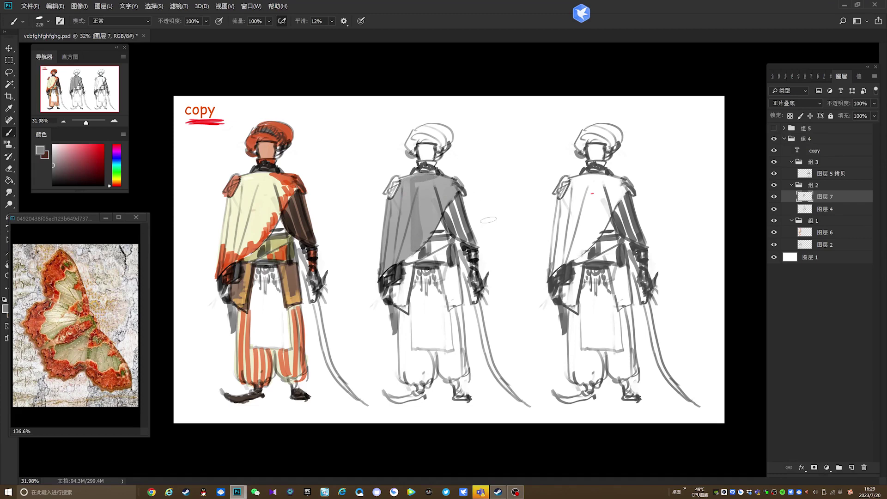
Reduce the brush size, sample a lighter grey and fill the middle figure's apron with it.
right_click(458, 179)
click(497, 205)
click(428, 191)
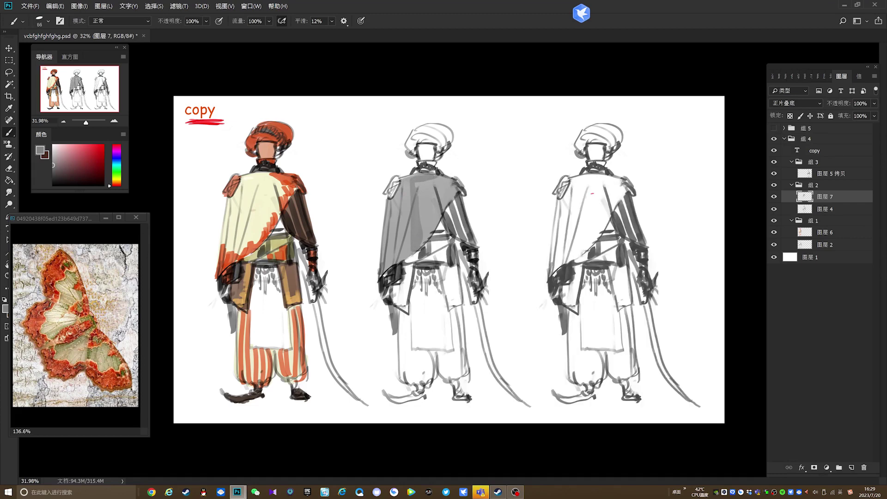
alt+click(425, 209)
mouse_move(419, 189)
mouse_down()
mouse_move(414, 245)
mouse_move(424, 214)
mouse_up()
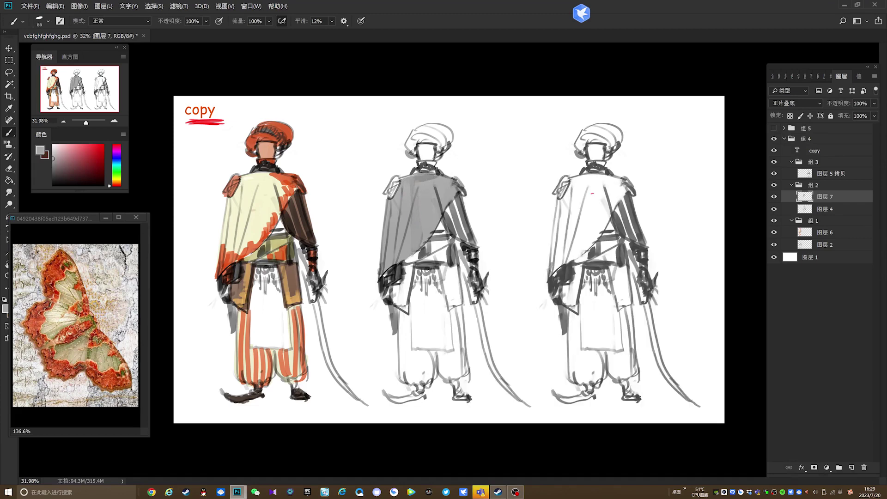
right_click(464, 181)
click(533, 206)
alt+click(436, 192)
mouse_move(418, 282)
mouse_down()
mouse_move(416, 340)
mouse_move(441, 345)
mouse_move(416, 346)
mouse_move(449, 347)
mouse_up()
Set the brush size to 171 pixels and repaint the middle figure's whole cape in a darker grey.
right_click(445, 232)
click(408, 238)
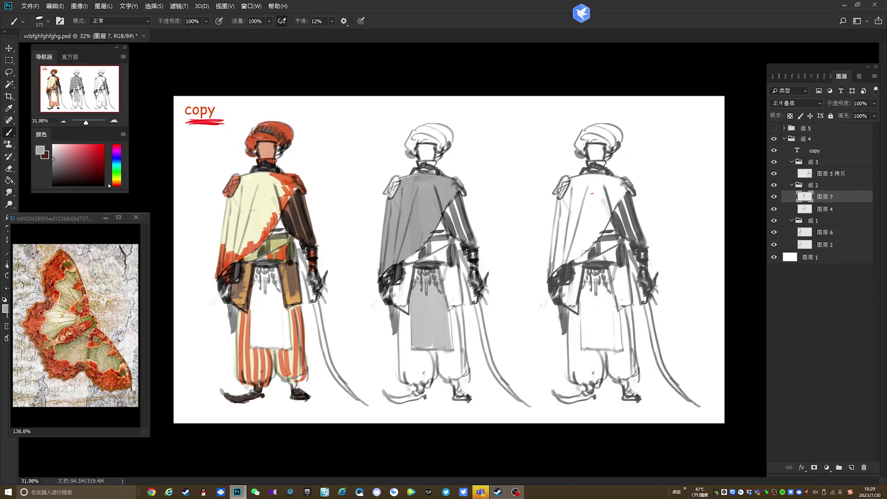
drag(60, 156, 42, 170)
drag(407, 181, 405, 249)
drag(401, 187, 397, 258)
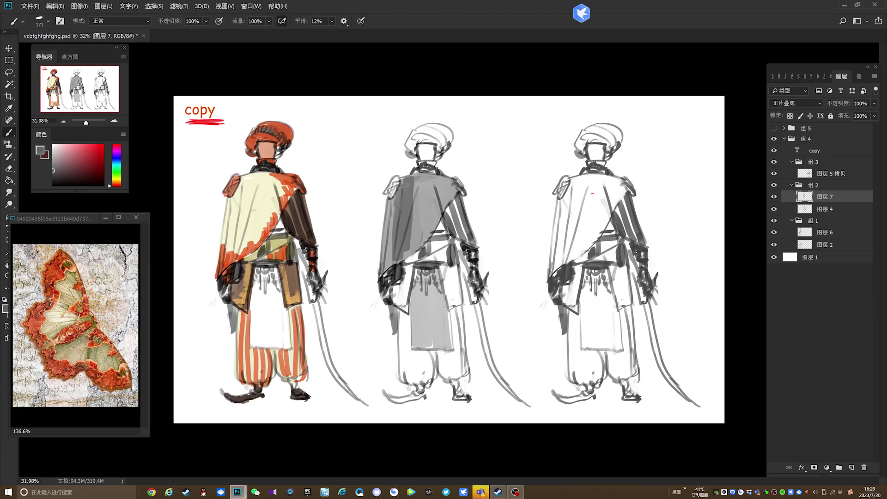
mouse_move(389, 196)
mouse_down()
mouse_move(381, 269)
mouse_move(409, 254)
mouse_up()
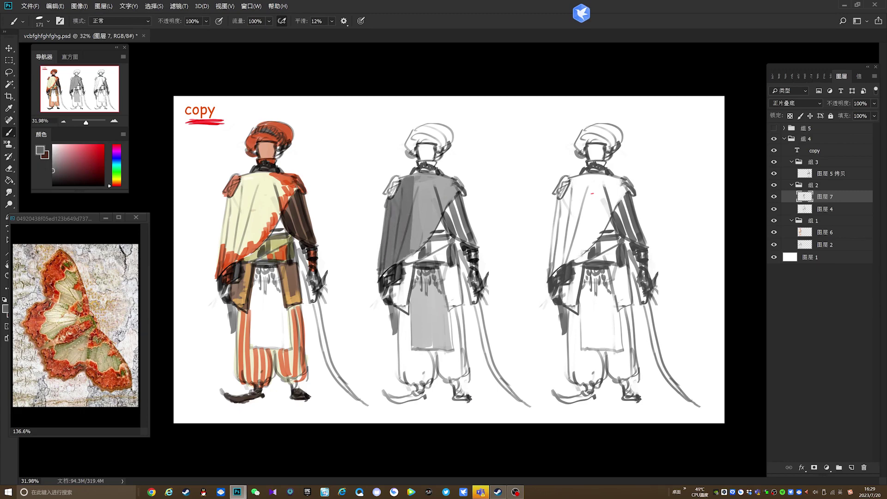
mouse_move(416, 182)
mouse_down()
mouse_move(414, 252)
mouse_move(431, 229)
mouse_up()
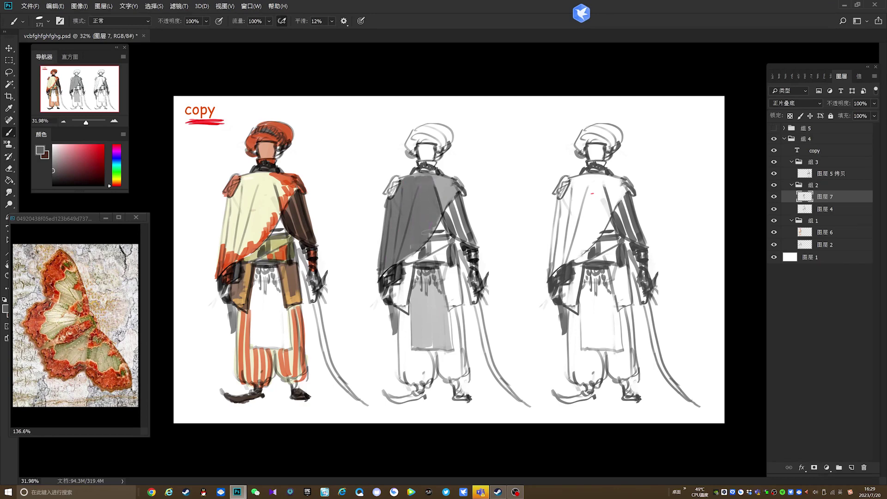
drag(448, 194, 439, 221)
mouse_move(434, 176)
mouse_down()
mouse_move(451, 198)
mouse_move(460, 191)
mouse_up()
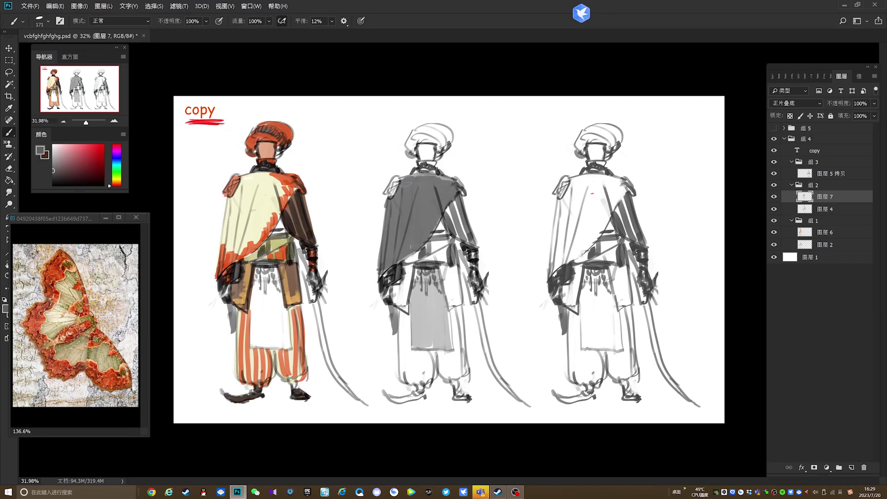
drag(400, 177, 455, 183)
Sample a near-black tone from the line work and darken the middle figure's entire cape with it.
alt+click(395, 268)
drag(396, 194, 388, 270)
drag(402, 174, 396, 262)
mouse_move(407, 177)
mouse_down()
mouse_move(409, 226)
mouse_move(431, 232)
mouse_move(441, 197)
mouse_move(456, 188)
mouse_move(445, 199)
mouse_move(404, 179)
mouse_move(455, 177)
mouse_up()
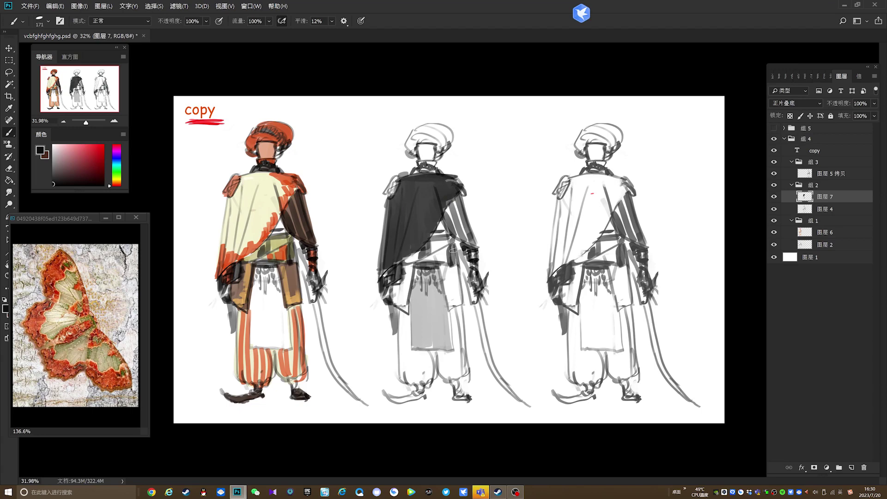
Fill the middle figure's turban and the coat panels beside the apron with mid grey.
mouse_move(406, 153)
mouse_down()
mouse_move(416, 136)
mouse_move(437, 142)
mouse_move(409, 132)
mouse_move(442, 137)
mouse_move(444, 155)
mouse_move(450, 134)
mouse_move(423, 125)
mouse_move(448, 144)
mouse_up()
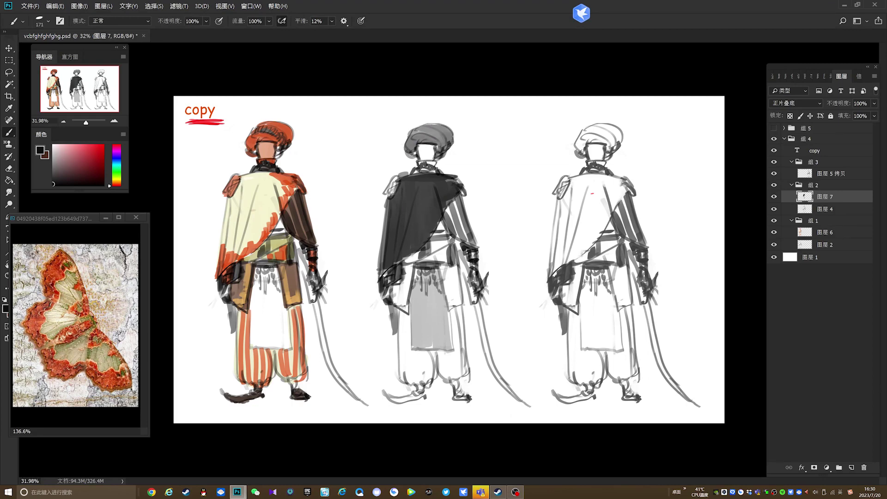
mouse_move(444, 268)
mouse_down()
mouse_move(456, 303)
mouse_move(457, 265)
mouse_move(405, 301)
mouse_move(397, 291)
mouse_move(404, 308)
mouse_up()
key(ctrl+z)
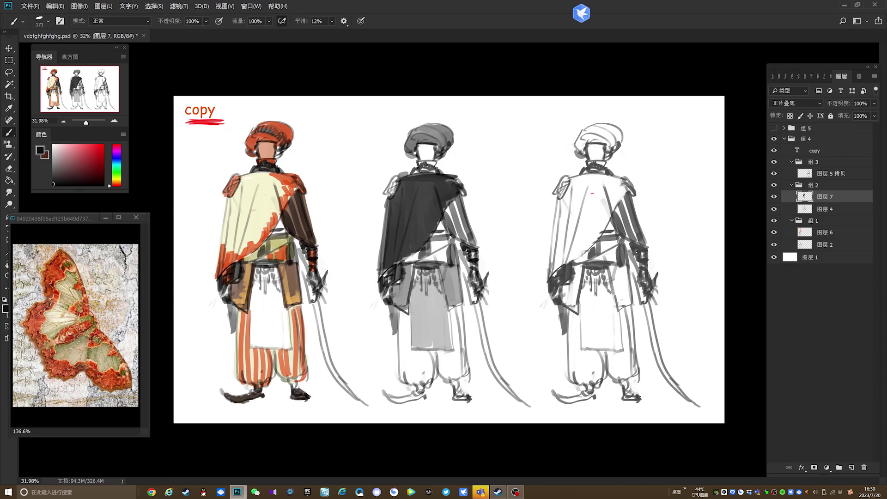
mouse_move(403, 314)
mouse_down()
mouse_move(403, 374)
mouse_move(413, 383)
mouse_up()
key(ctrl+z)
click(53, 163)
mouse_move(403, 312)
mouse_down()
mouse_move(406, 372)
mouse_move(418, 388)
mouse_move(427, 351)
mouse_up()
key(ctrl+alt+z)
Sample a dark grey from the figure and repaint the middle figure's apron with it.
alt+click(432, 225)
mouse_move(417, 277)
mouse_down()
mouse_move(417, 337)
mouse_move(421, 280)
mouse_up()
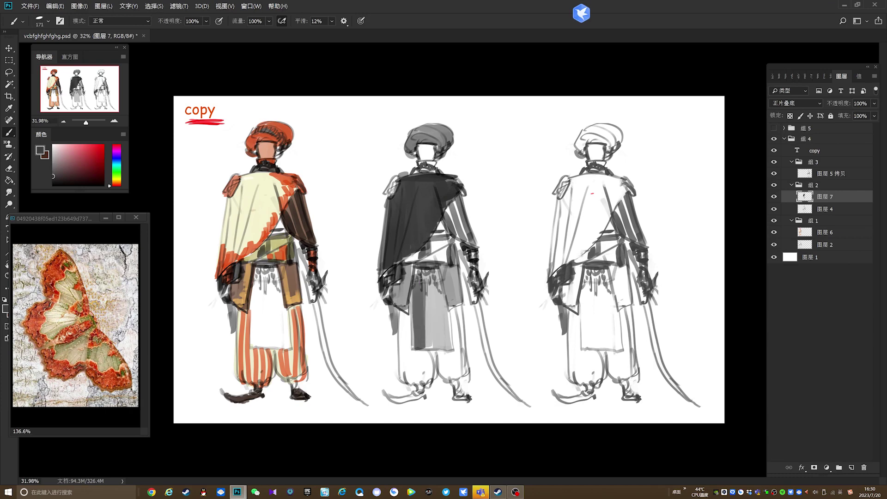
mouse_move(419, 349)
mouse_down()
mouse_move(429, 277)
mouse_move(438, 339)
mouse_move(446, 278)
mouse_move(445, 334)
mouse_move(434, 347)
mouse_move(419, 344)
mouse_move(411, 312)
mouse_move(426, 272)
mouse_move(440, 287)
mouse_up()
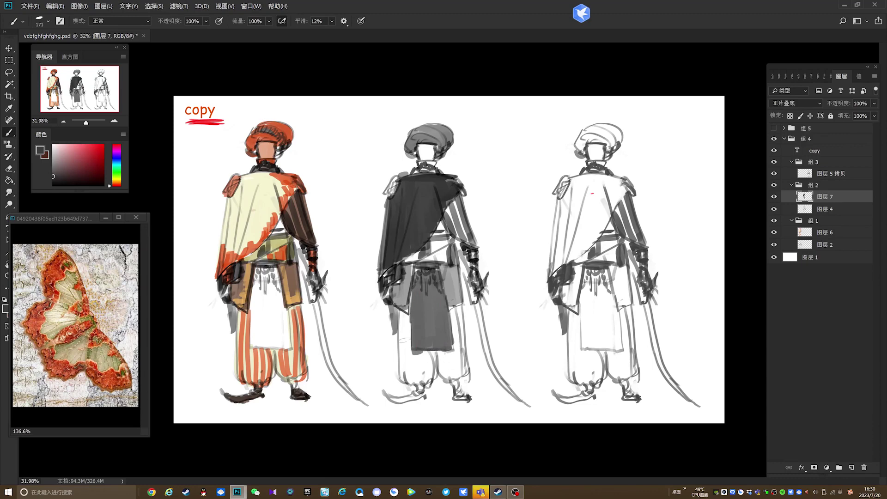
Try out grey tones on the middle figure's trousers and fill both legs with a very light grey.
drag(405, 311, 407, 377)
key(ctrl+z)
drag(66, 165, 43, 158)
mouse_move(404, 314)
mouse_down()
mouse_move(403, 376)
mouse_move(410, 324)
mouse_move(421, 380)
mouse_move(427, 369)
mouse_move(455, 379)
mouse_move(464, 326)
mouse_move(455, 305)
mouse_up()
key(ctrl+z)
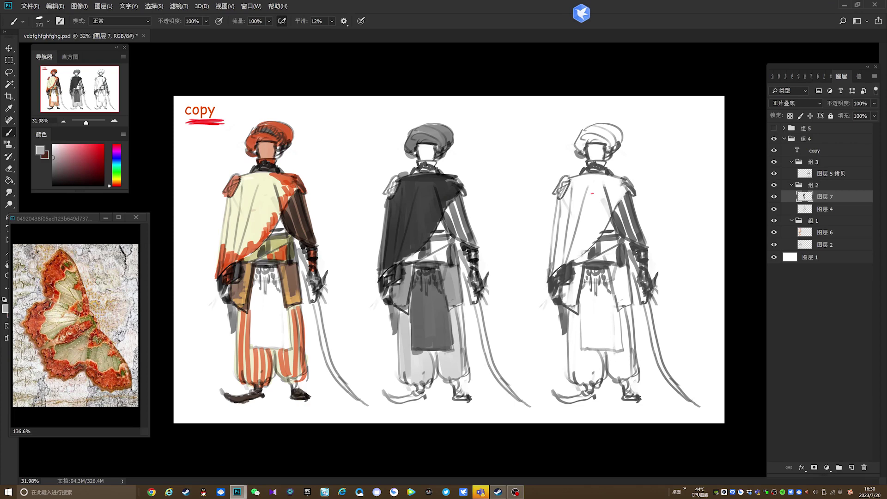
drag(62, 150, 45, 154)
drag(399, 317, 400, 379)
key(ctrl+z)
alt+click(426, 371)
click(53, 150)
drag(405, 326, 403, 358)
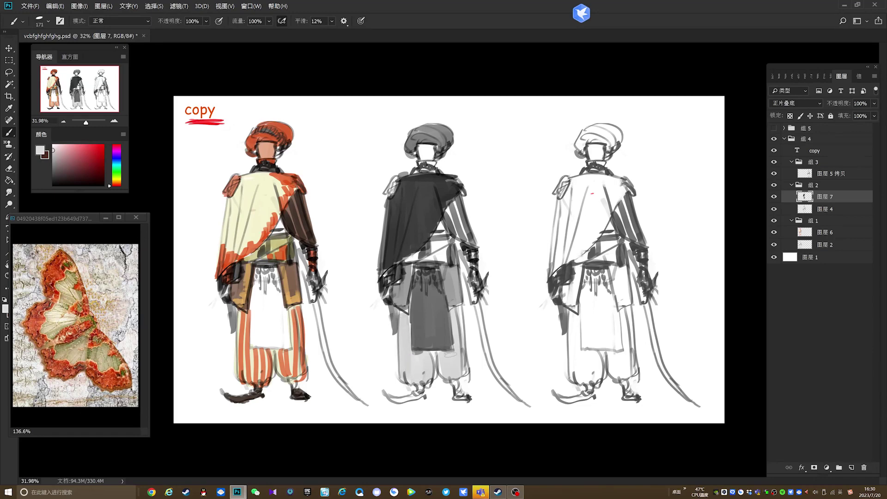
Sample a near-black tone from the cape and fill both of the middle figure's shoes with it.
alt+click(400, 269)
drag(391, 398, 467, 400)
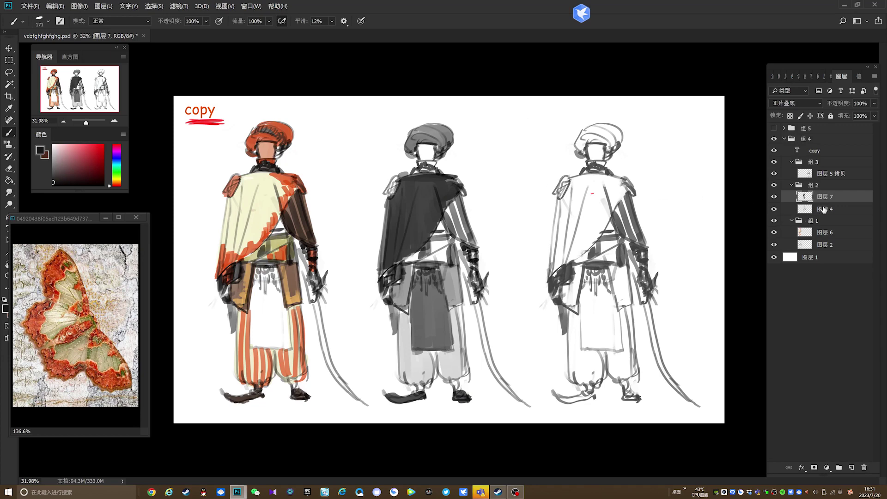
Add a new layer above 图层 7 and set its blend mode to Color (颜色).
click(852, 468)
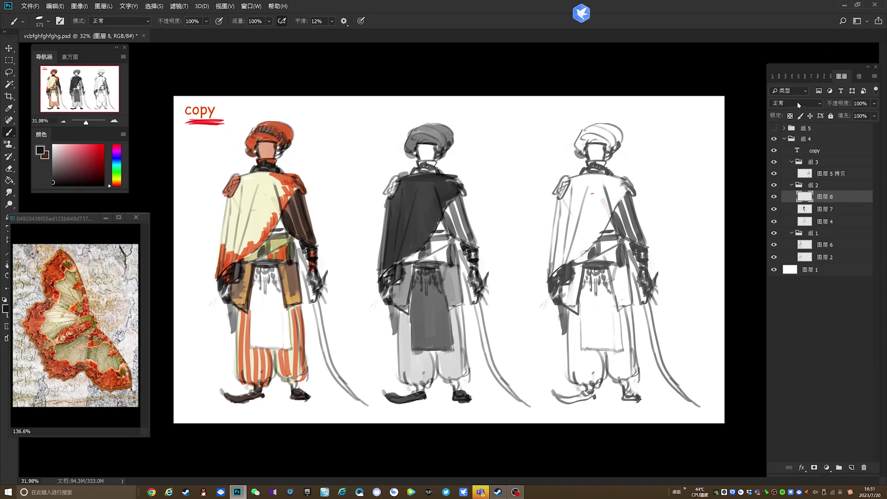
click(797, 103)
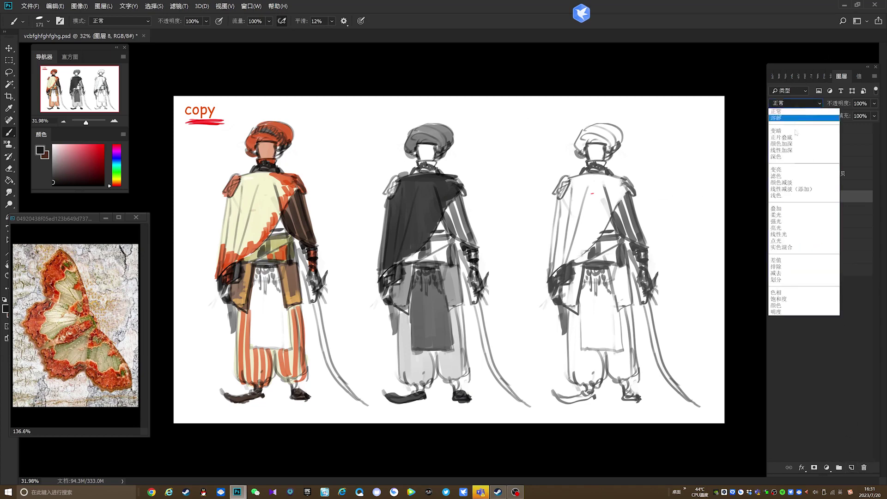
click(779, 306)
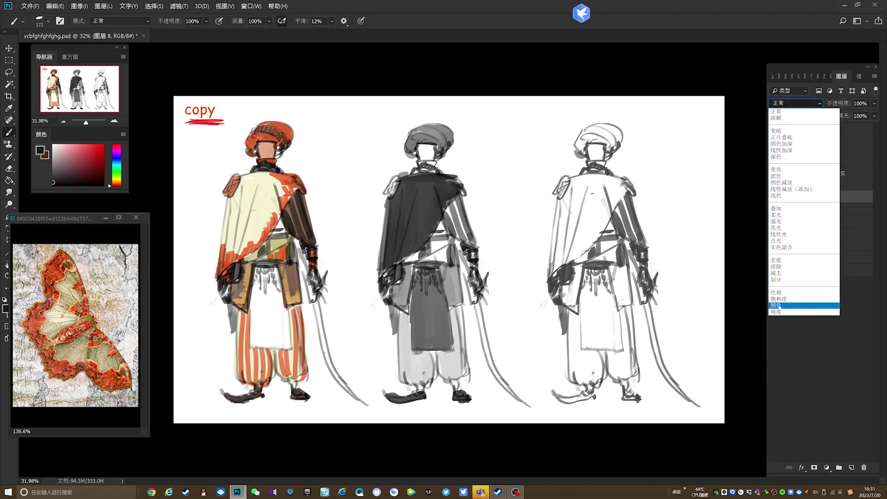
click(779, 306)
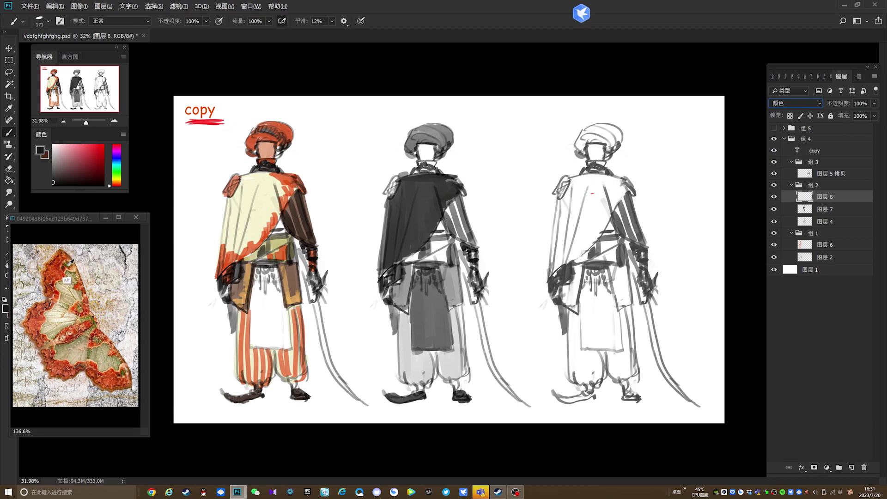
Sample dark reddish brown from the butterfly reference and tint the middle figure's cape with a 243-pixel brush.
alt+click(64, 281)
right_click(435, 219)
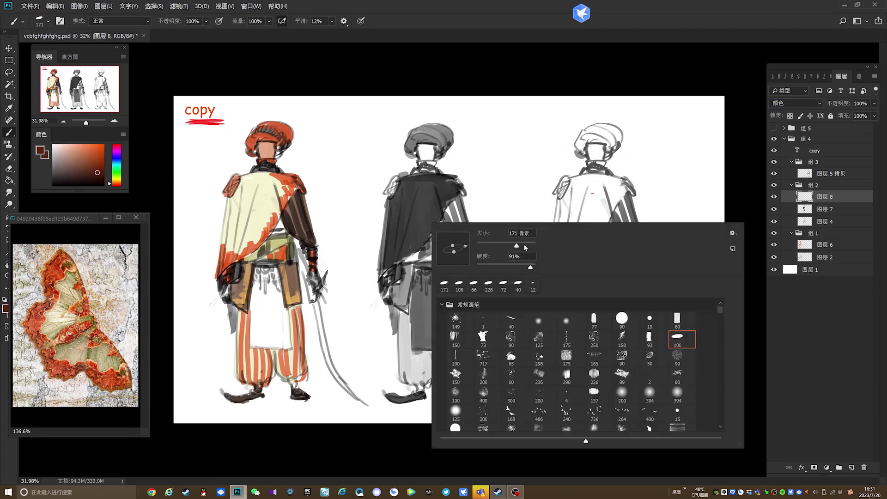
drag(520, 246, 523, 246)
mouse_move(409, 189)
mouse_down()
mouse_move(393, 246)
mouse_move(397, 193)
mouse_move(389, 258)
mouse_up()
key(ctrl+z)
mouse_move(405, 201)
mouse_down()
mouse_move(390, 259)
mouse_move(404, 185)
mouse_move(402, 253)
mouse_move(431, 215)
mouse_move(396, 259)
mouse_move(429, 209)
mouse_move(409, 187)
mouse_move(431, 187)
mouse_move(425, 177)
mouse_move(456, 186)
mouse_move(405, 180)
mouse_move(456, 184)
mouse_move(424, 217)
mouse_move(417, 245)
mouse_move(433, 227)
mouse_up()
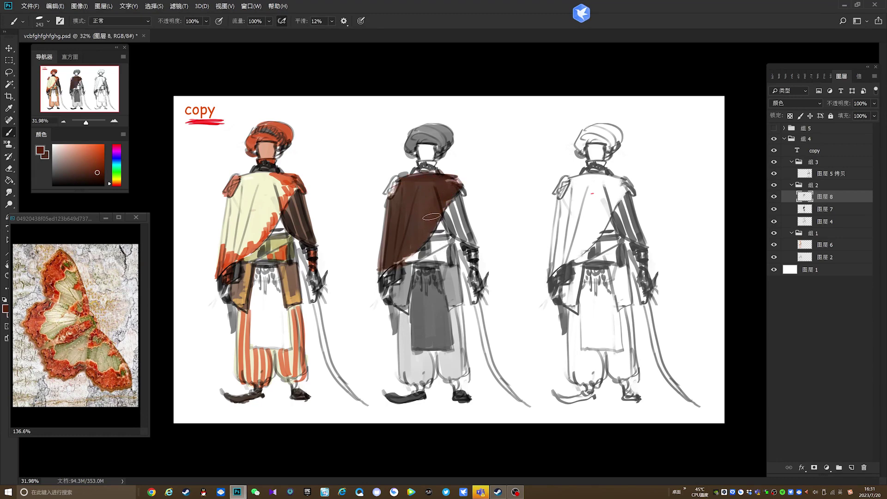
Sample cream from the first figure's cape, make it slightly more saturated and tint the middle figure's turban.
alt+click(263, 171)
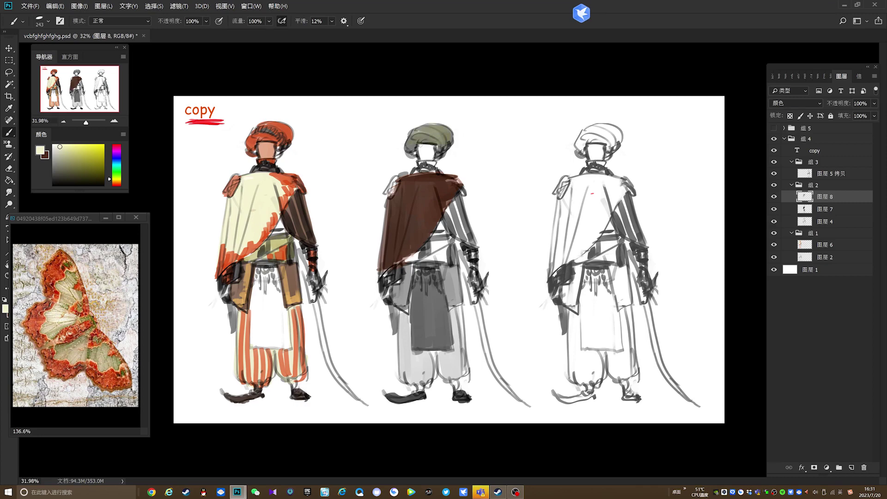
click(65, 144)
drag(409, 138, 436, 141)
Lighten the grey value of the middle figure's turban on 图层 7 with the Eraser.
click(825, 211)
key(e)
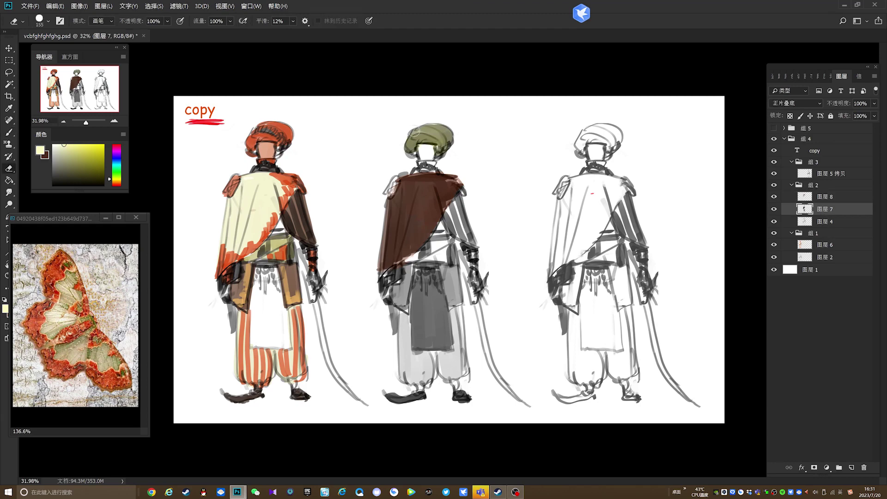
mouse_move(415, 138)
mouse_down()
mouse_move(444, 145)
mouse_move(438, 134)
mouse_up()
Return to the Brush tool and set its size to 95 pixels.
key(v)
key(b)
right_click(408, 182)
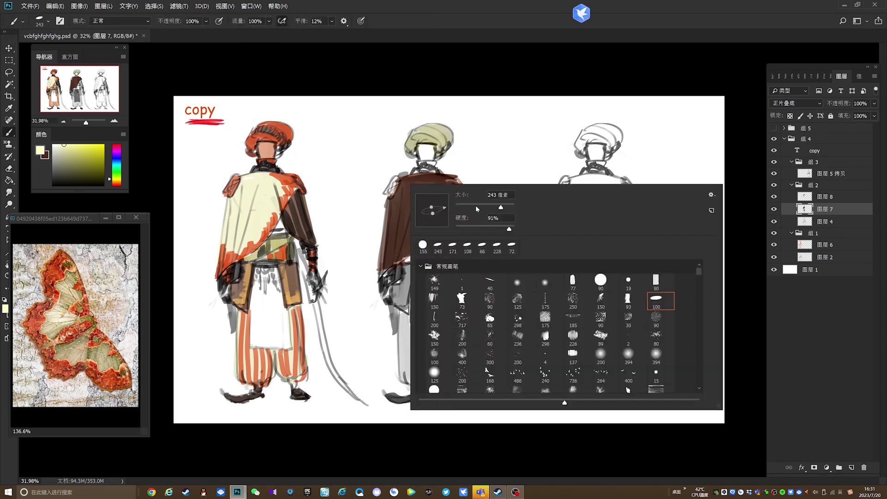
drag(478, 208, 483, 208)
alt+click(267, 160)
drag(421, 146, 429, 159)
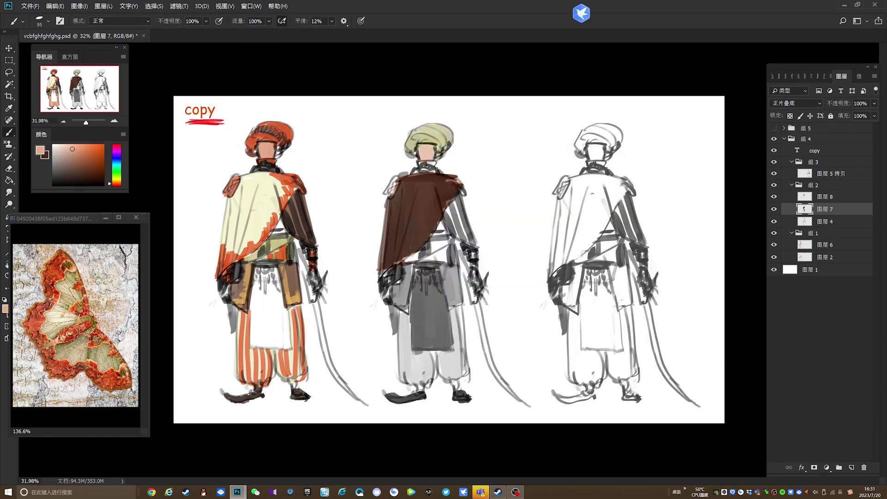
key(ctrl+z)
click(827, 197)
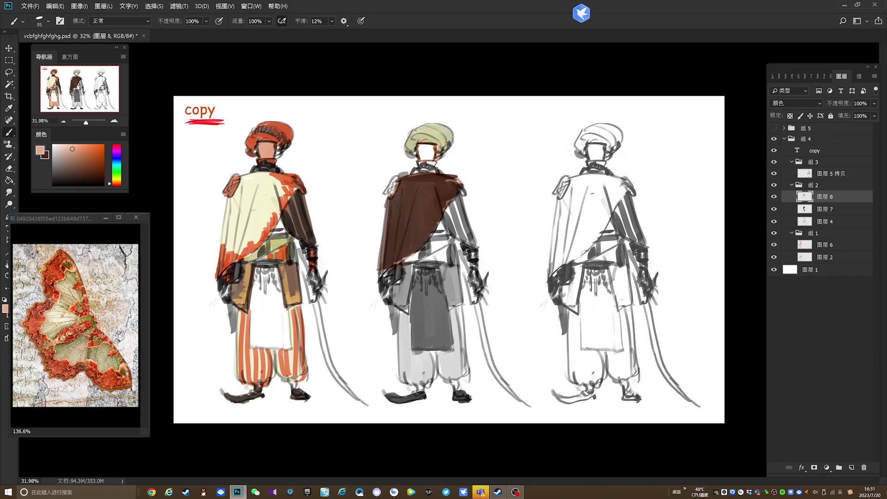
click(781, 210)
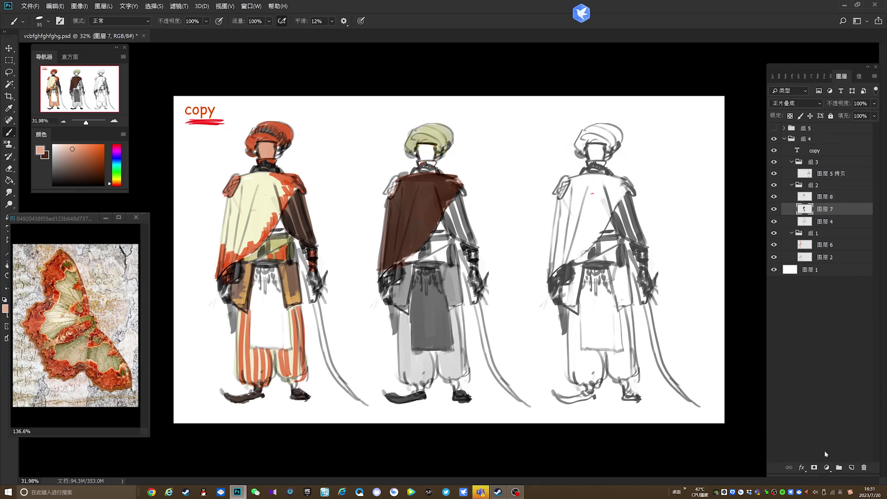
Hide 图层 8, sample light grey and fill the middle figure's face with it on 图层 7.
click(775, 196)
alt+click(439, 152)
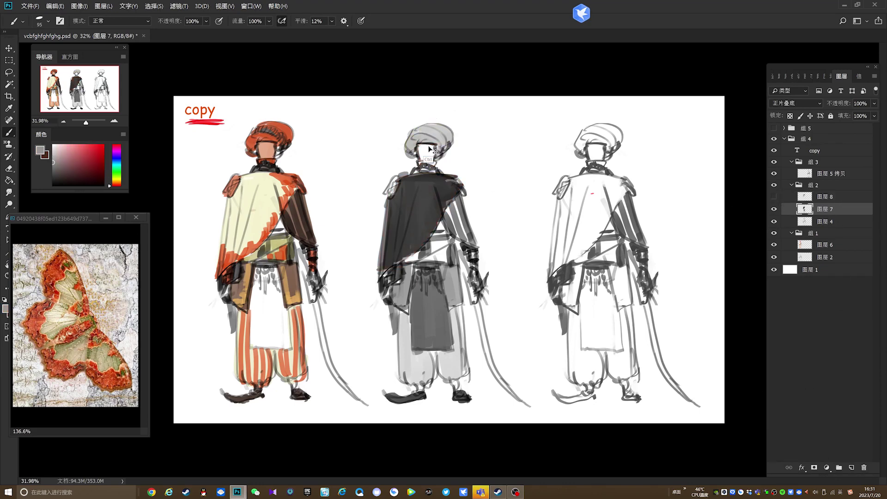
drag(420, 147, 436, 168)
Show 图层 8 again and tint the middle figure's face on it with the skin tone sampled from the first figure.
click(827, 197)
click(775, 196)
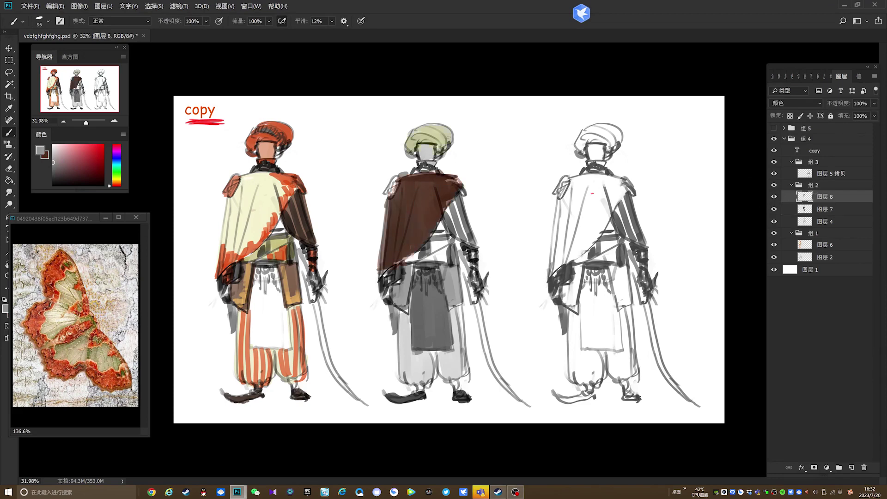
alt+click(268, 162)
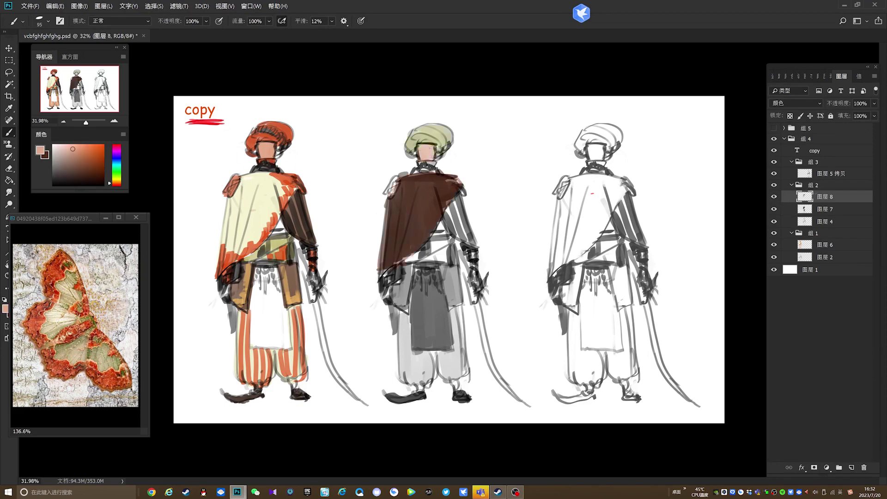
click(845, 212)
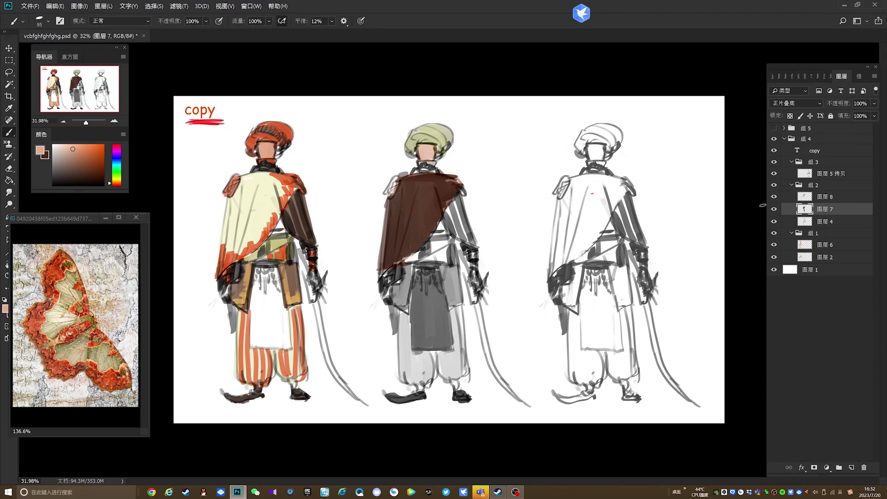
Try to darken the middle figure's face on 图层 7 with a deeper skin brown.
drag(474, 128, 492, 120)
key(ctrl+alt+z)
key(ctrl+alt+z)
drag(75, 149, 80, 154)
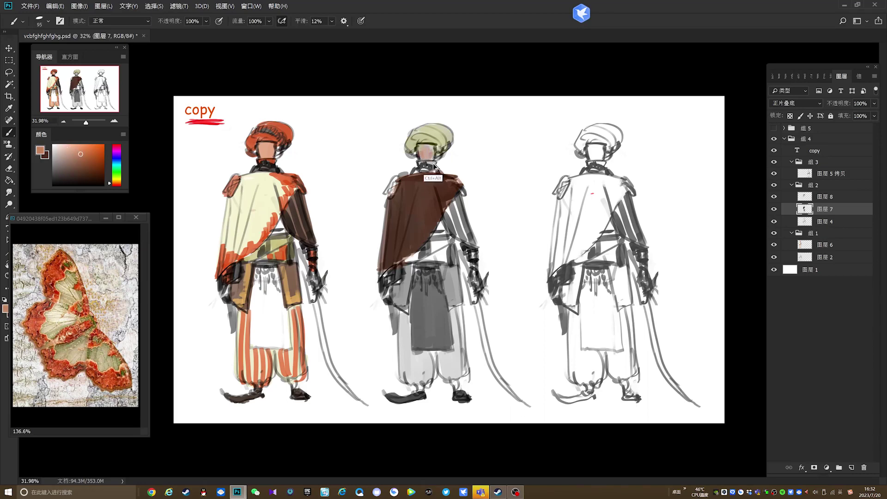
On 图层 8, tint the middle figure's striped sleeve with the first figure's orange-red and the shoulder pad with the turban's pale green.
click(828, 196)
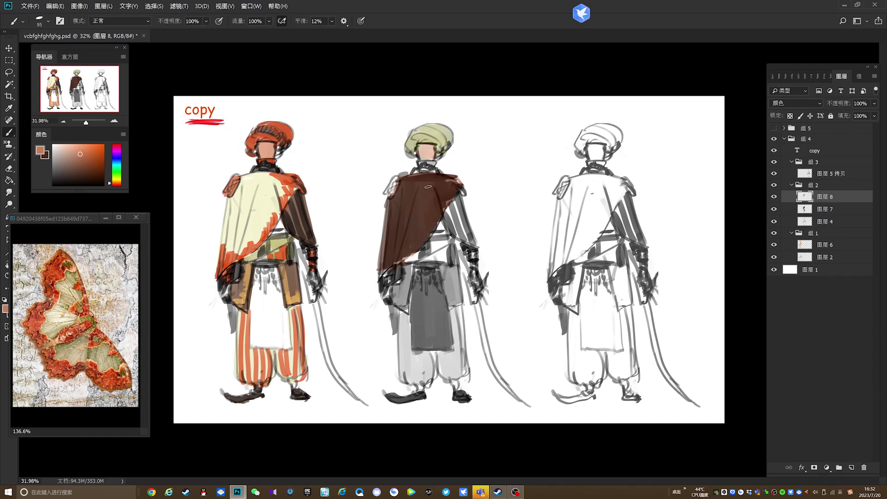
alt+click(288, 196)
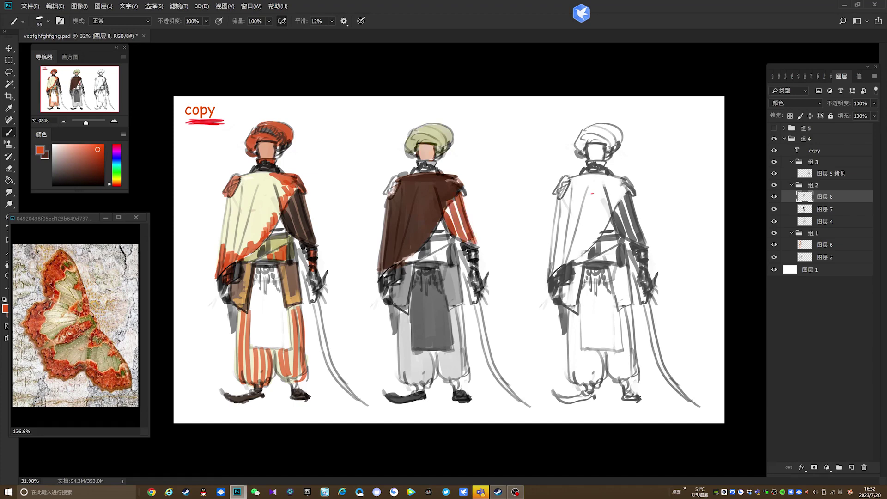
alt+click(453, 195)
alt+click(438, 136)
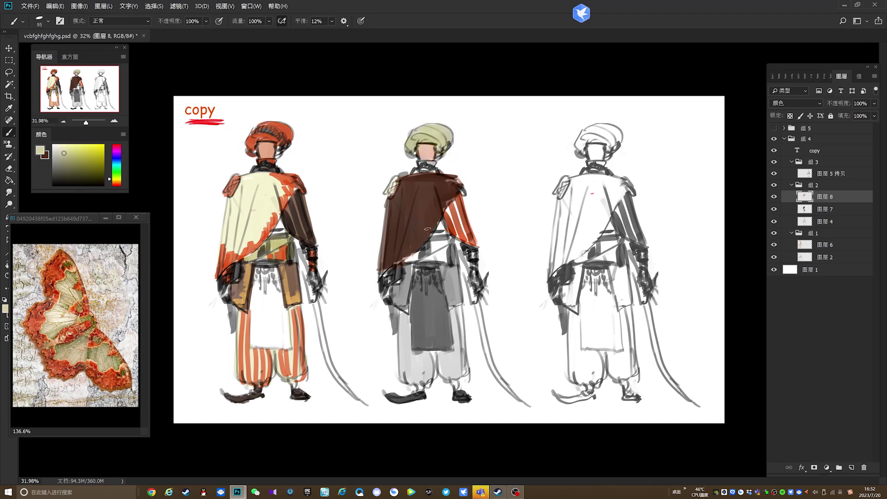
alt+click(467, 245)
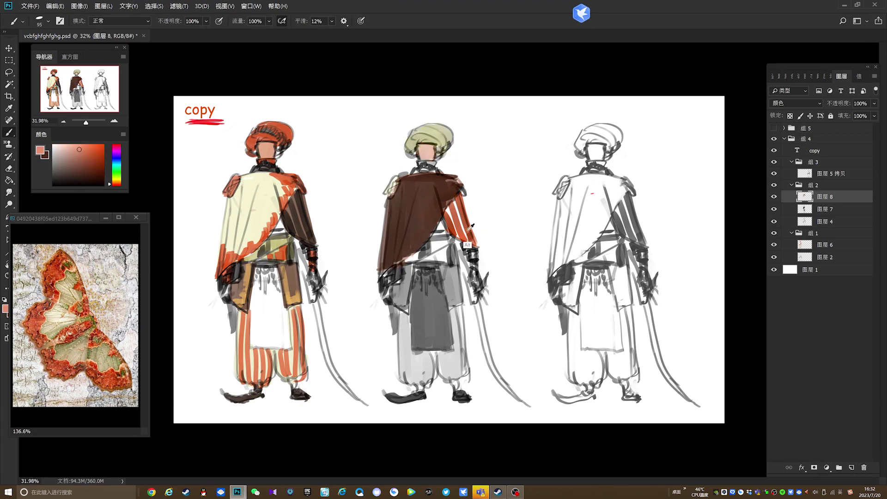
key(ctrl+z)
Sample a mid grey and block in the middle figure's waist sash with it on 图层 7.
click(837, 211)
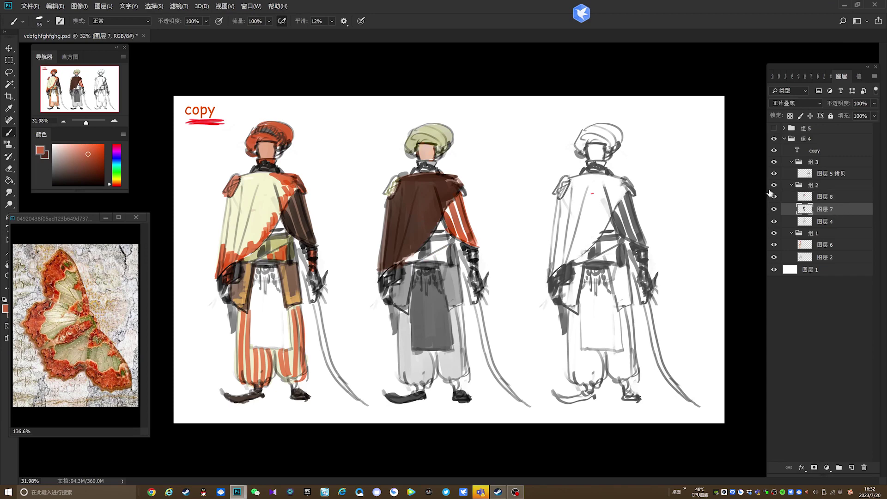
alt+click(451, 263)
drag(438, 252, 445, 262)
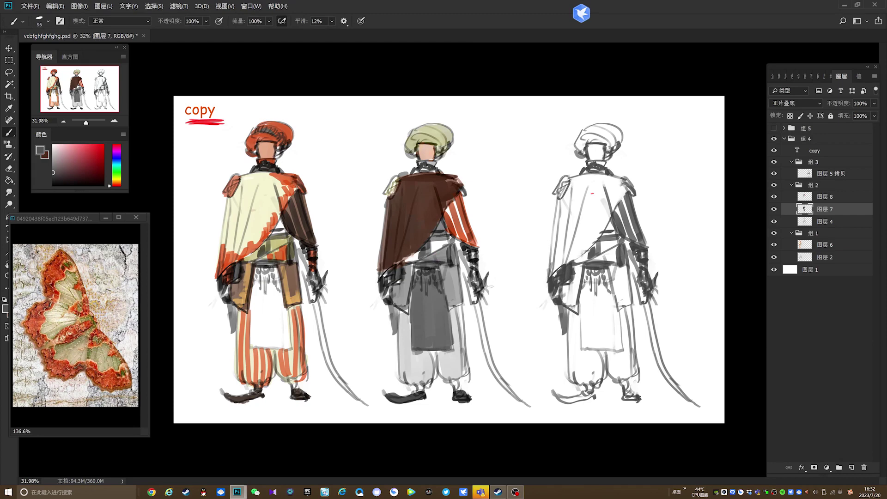
Tint the middle figure's waist sash and side coat flaps orange-red on 图层 8, sampling the red from the sleeve.
click(812, 199)
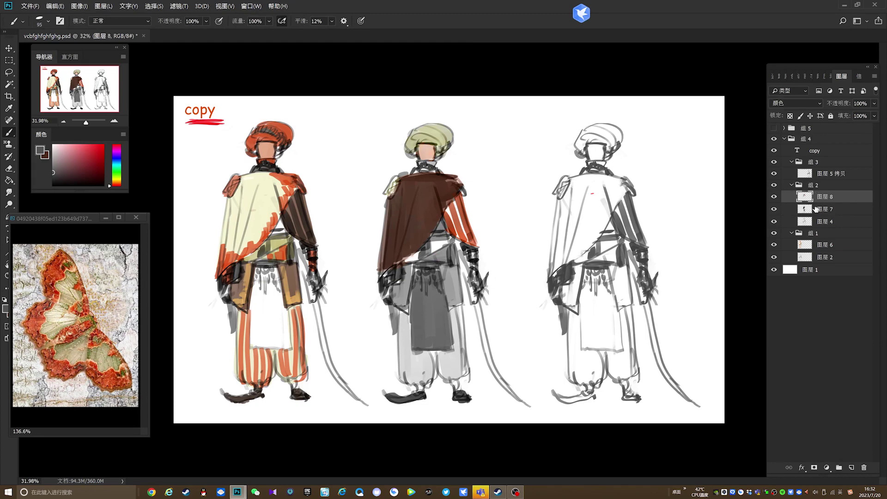
alt+click(461, 213)
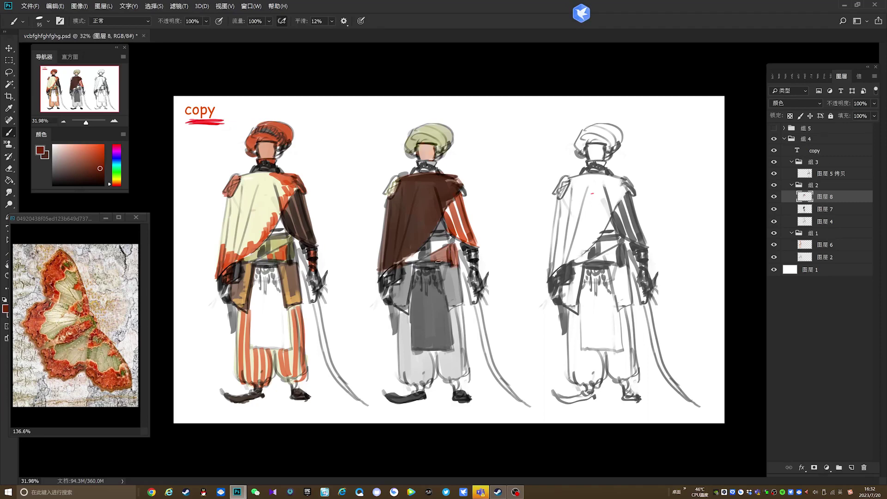
alt+click(453, 246)
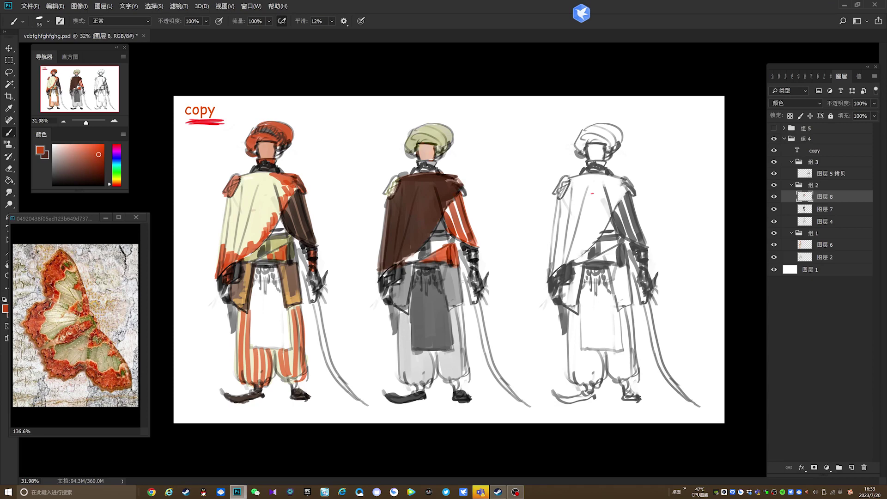
key(ctrl+z)
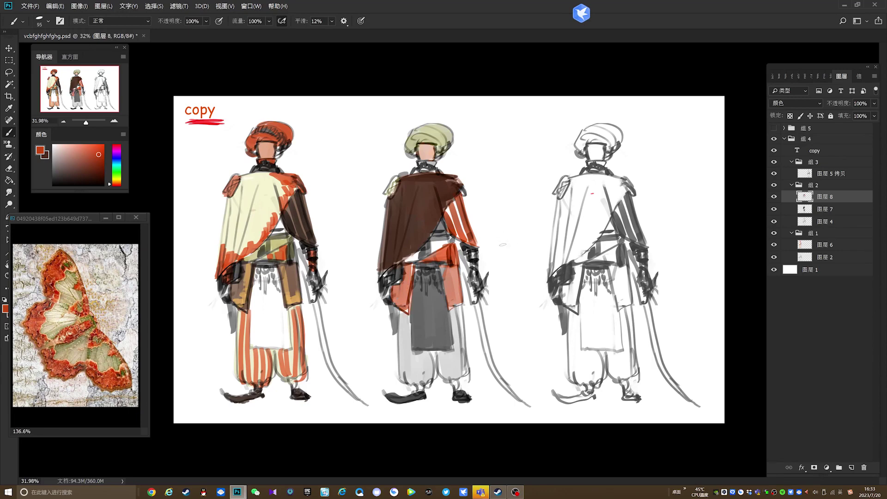
Tint the middle figure's trousers on 图层 8 with the cream sampled from the first figure's cape.
drag(507, 246, 509, 251)
key(v)
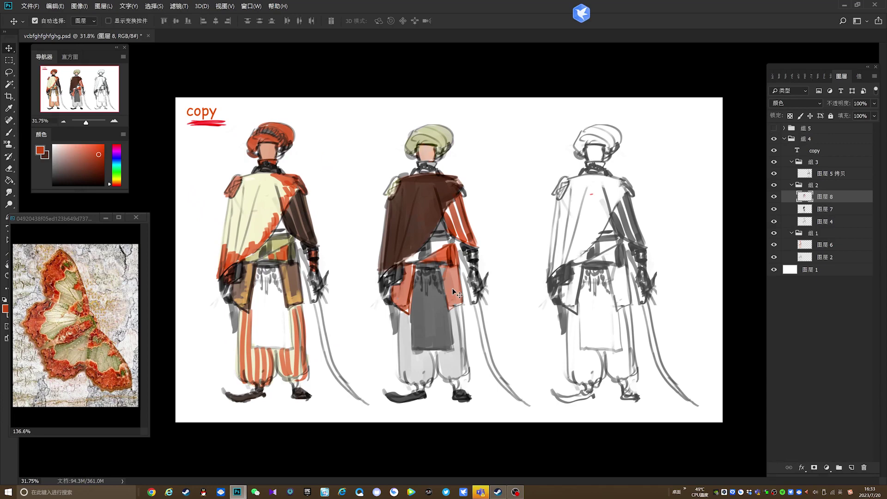
key(b)
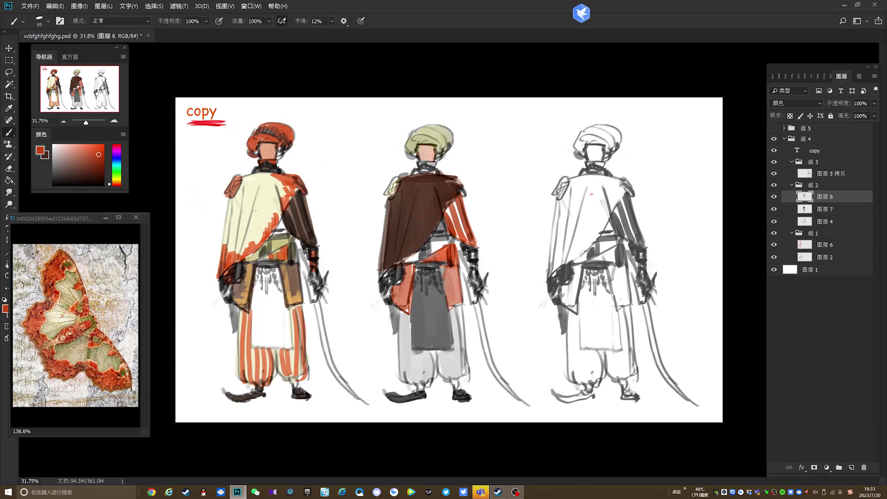
alt+click(269, 202)
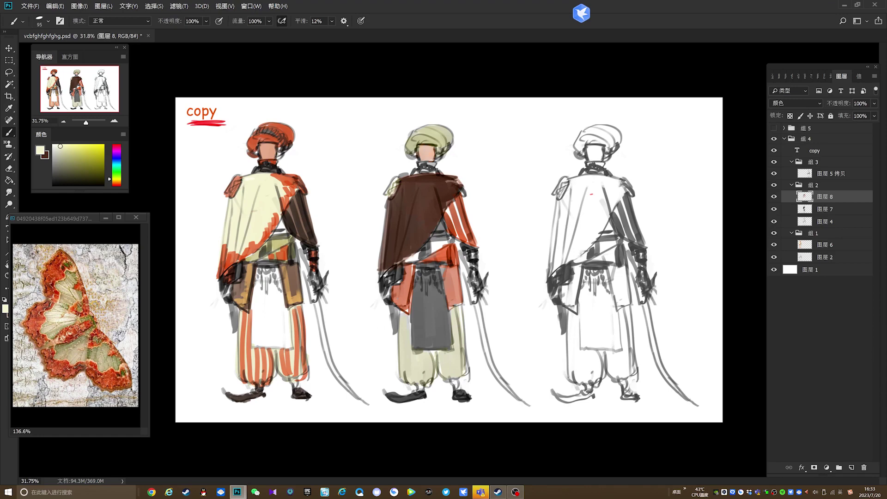
Hide 图层 8, repaint the middle figure's trousers in a lighter grey on 图层 7 and show 图层 8 again.
click(774, 197)
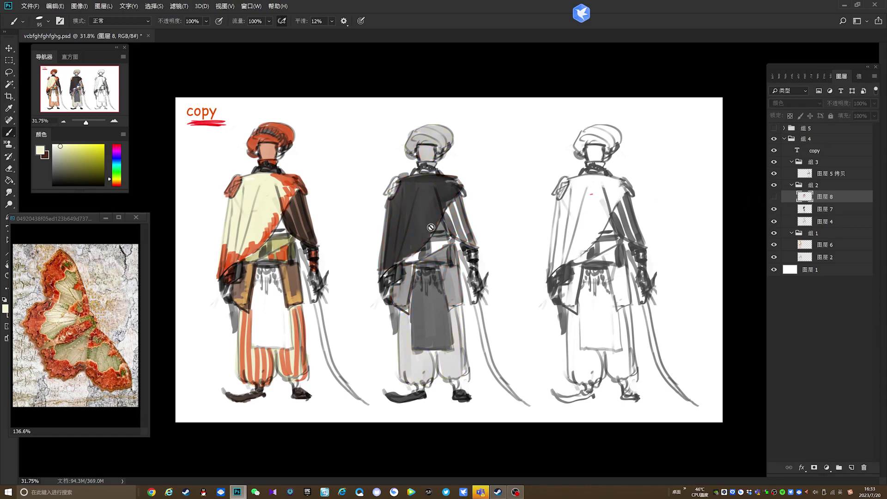
alt+click(406, 349)
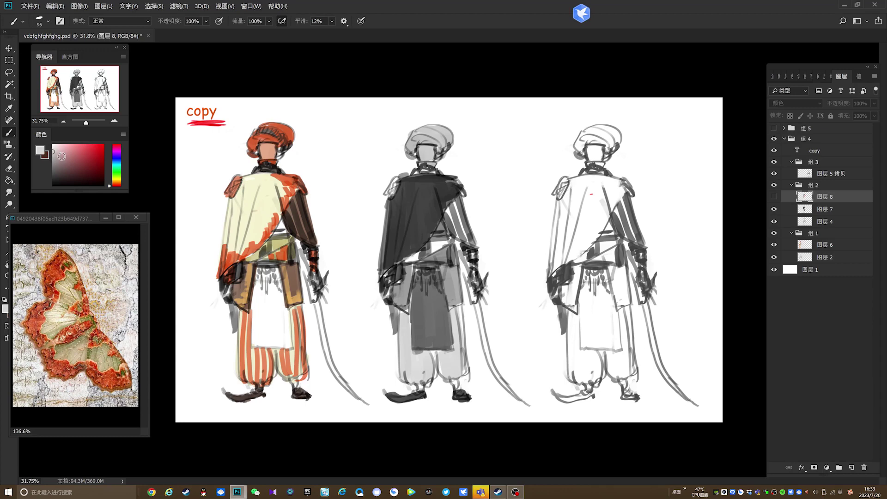
click(52, 148)
ctrl+click(409, 340)
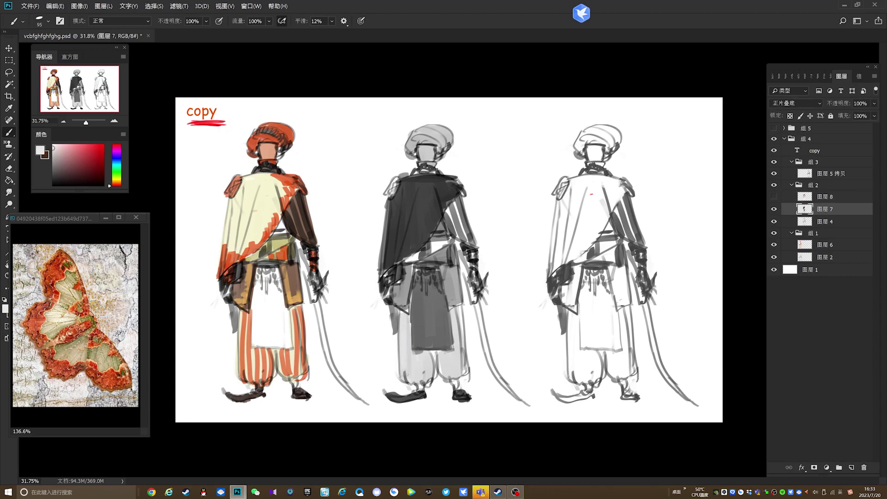
mouse_move(404, 318)
mouse_down()
mouse_move(412, 354)
mouse_move(428, 372)
mouse_move(446, 372)
mouse_move(456, 342)
mouse_move(416, 340)
mouse_move(425, 349)
mouse_up()
alt+click(429, 332)
alt+click(413, 343)
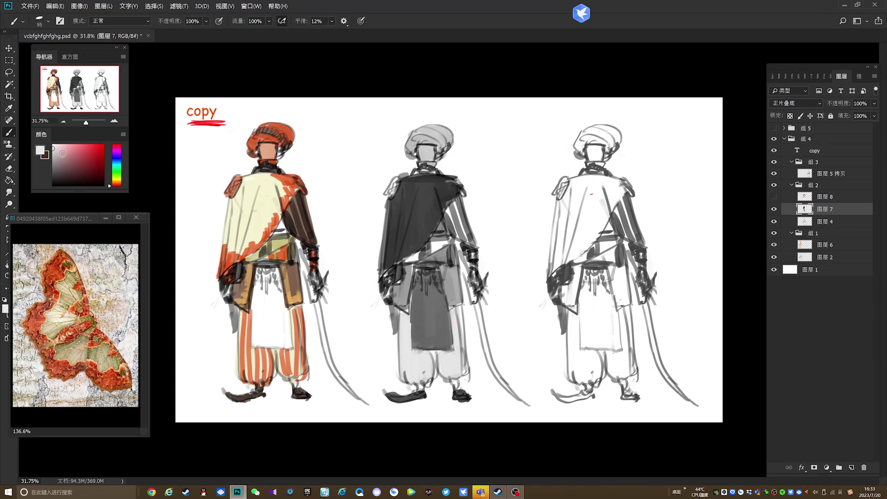
drag(73, 192, 73, 229)
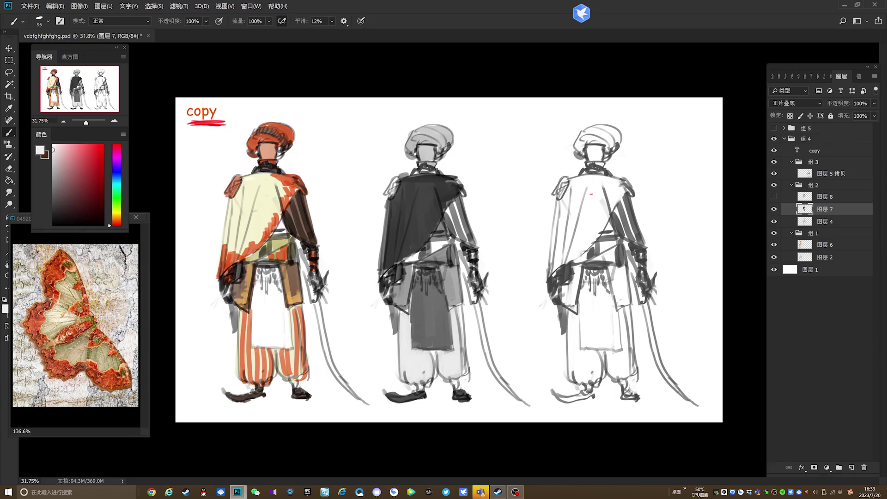
click(775, 197)
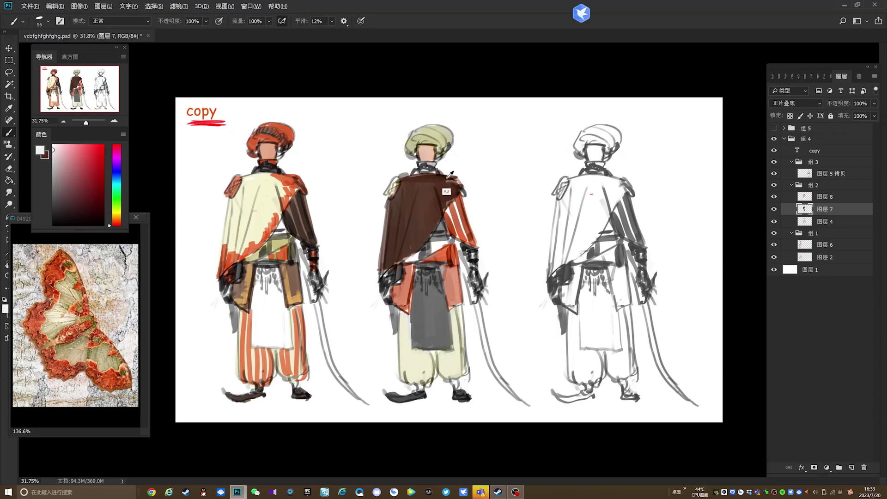
On 图层 7, darken the middle figure's face with mid grey and the cape with a darker grey.
alt+click(451, 219)
alt+click(435, 150)
drag(430, 146, 433, 153)
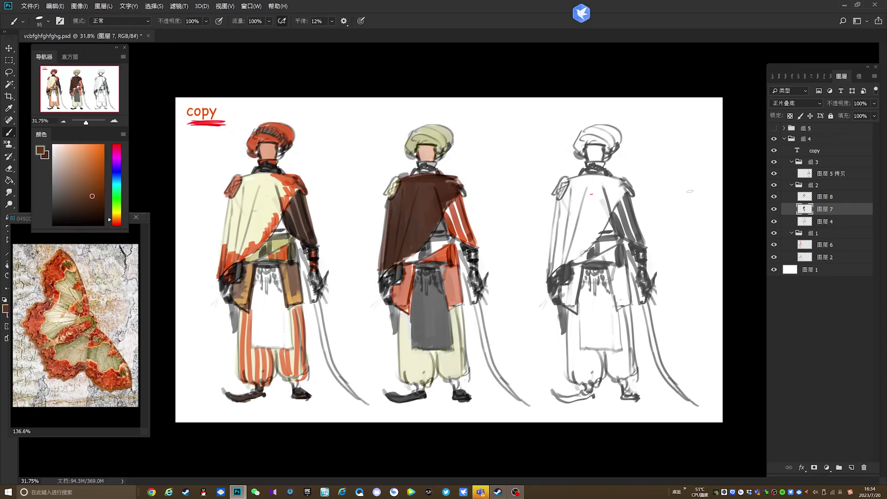
click(53, 198)
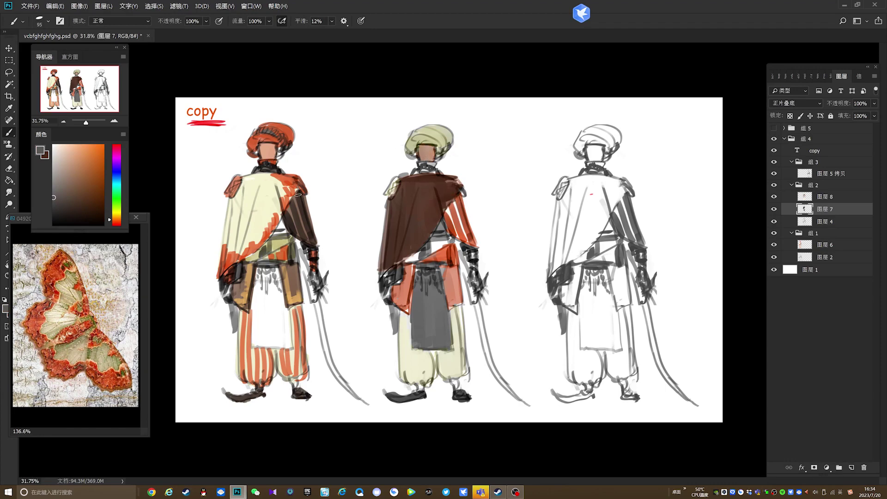
click(53, 213)
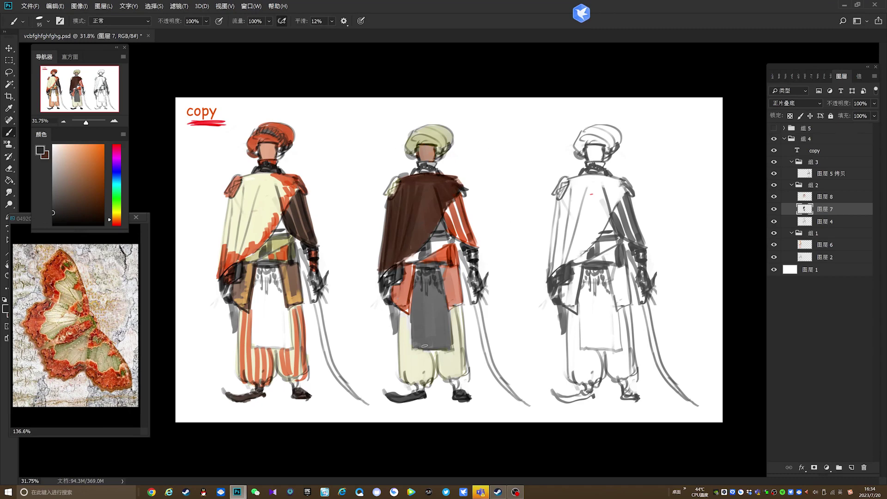
On 图层 8, tint the middle figure's shoes with the cape's dark brown and the ankles with orange-red from the coat flap.
alt+click(446, 184)
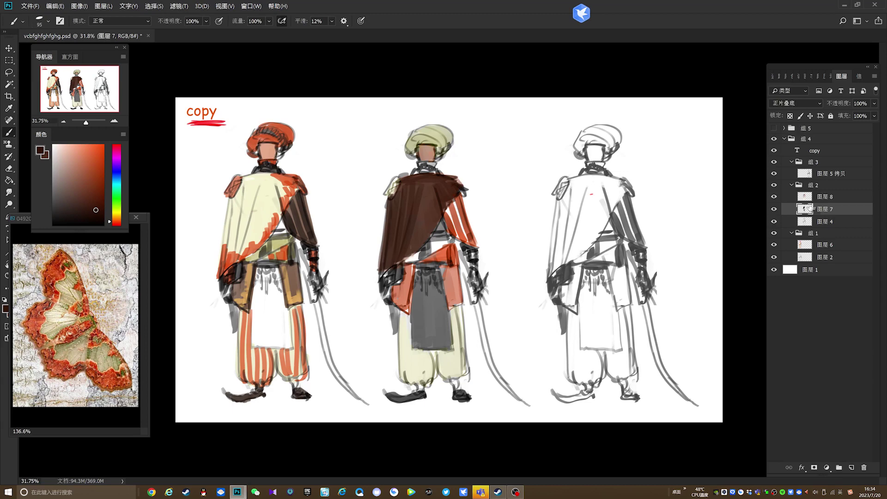
click(816, 197)
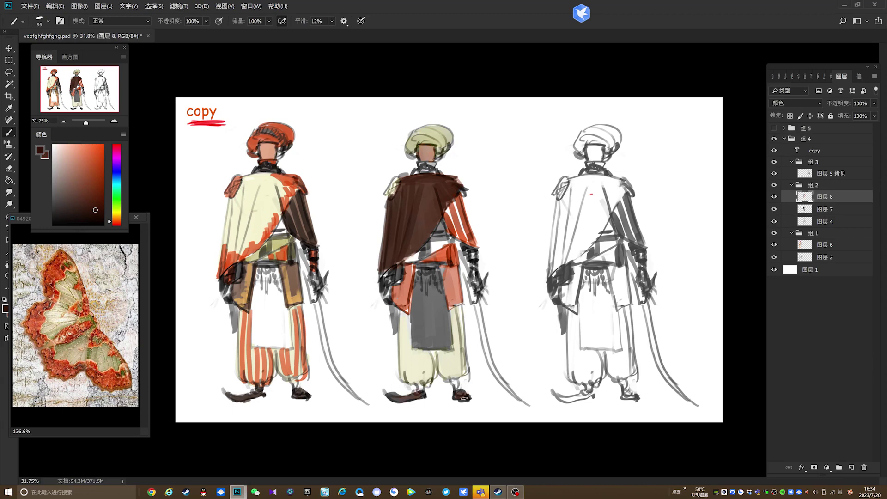
alt+click(445, 278)
drag(512, 317, 487, 296)
drag(495, 199, 517, 207)
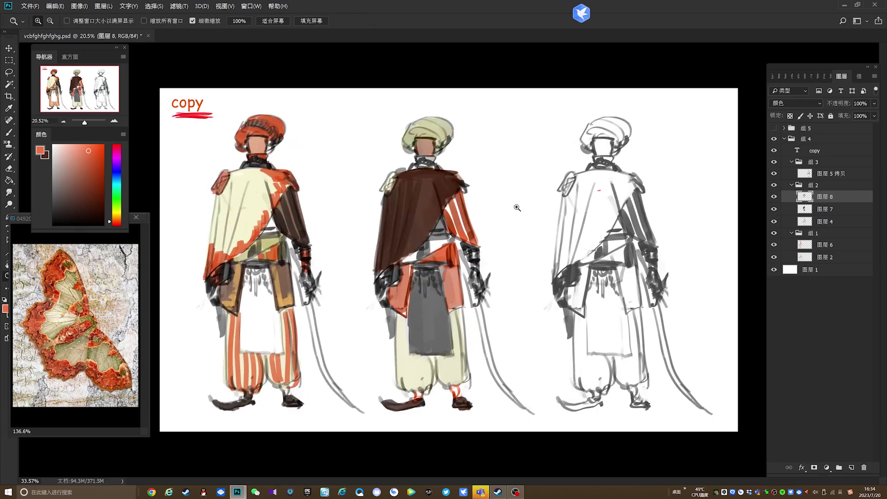
key(b)
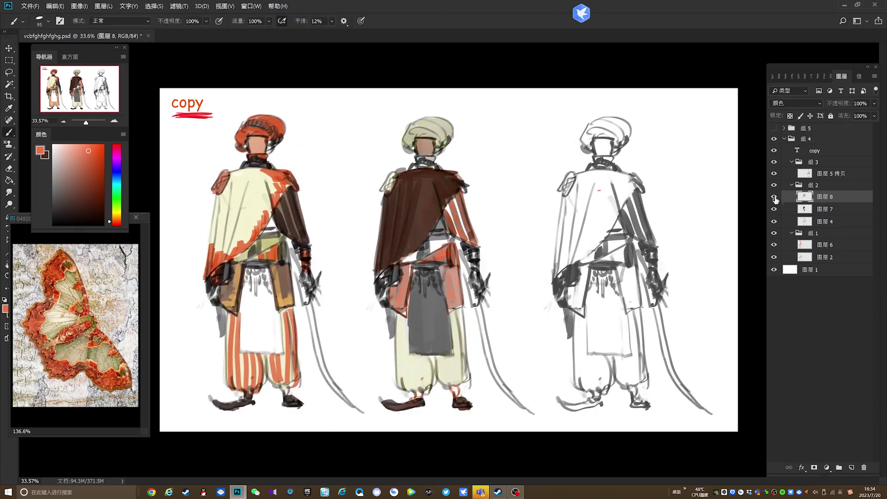
Try shifting the tint colours of 图层 8 with a Color Balance adjustment.
click(79, 6)
mouse_move(130, 25)
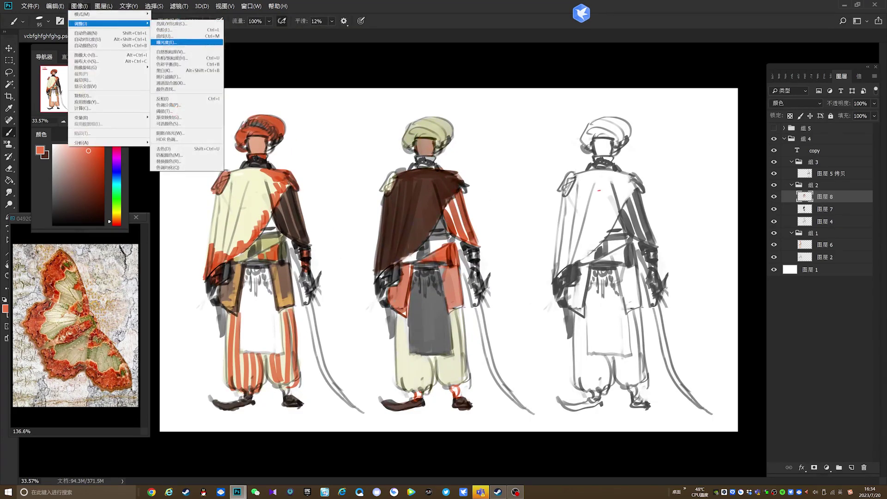
click(203, 64)
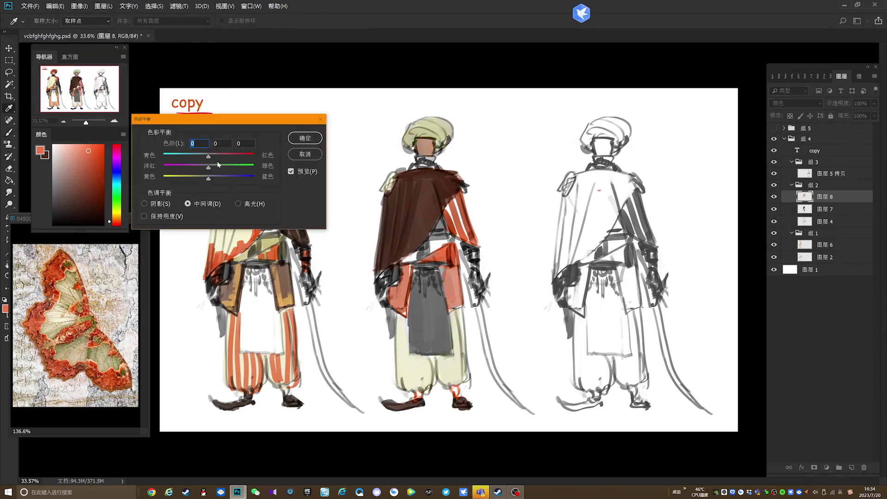
drag(241, 157, 242, 157)
drag(172, 143, 178, 179)
click(305, 138)
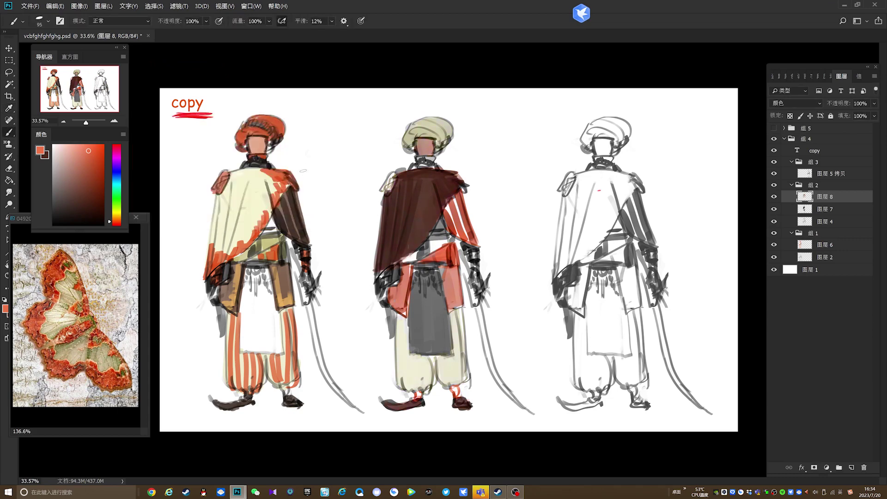
Try shifting the hue of 图层 8 with a Hue/Saturation adjustment.
click(98, 5)
mouse_move(111, 23)
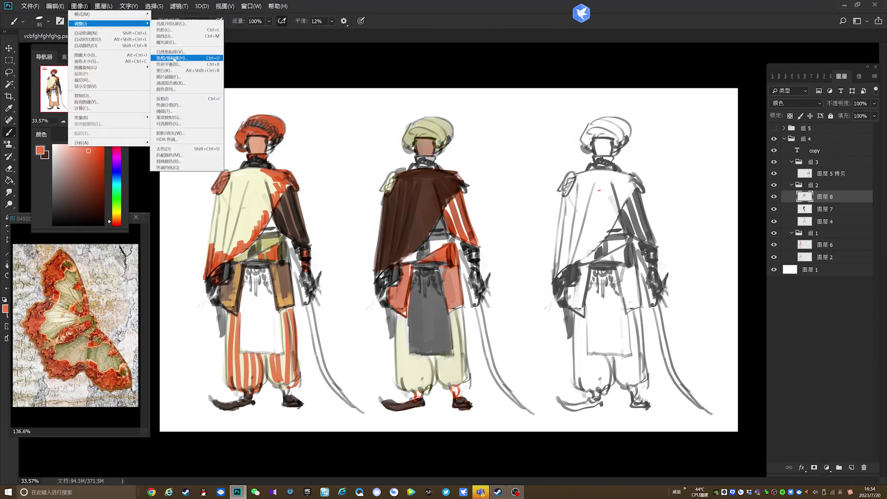
click(174, 58)
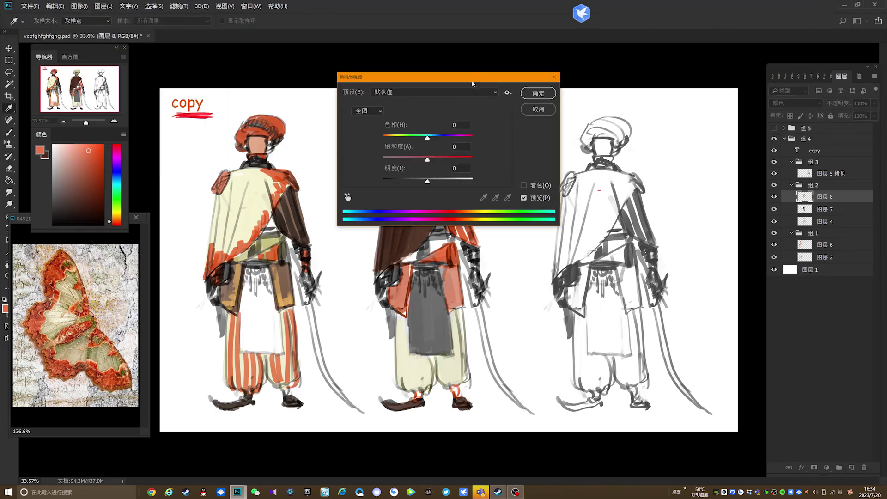
drag(473, 83, 193, 228)
mouse_move(154, 283)
mouse_down()
mouse_move(118, 283)
mouse_move(198, 283)
mouse_move(142, 283)
mouse_move(161, 283)
mouse_up()
click(265, 254)
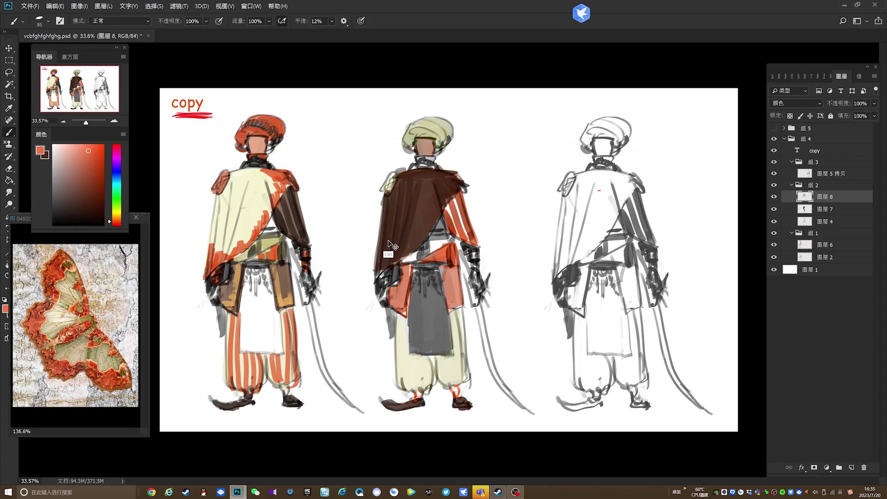
Apply Color Balance to 图层 8 with the midtones' yellow–blue level shifted to about +64.
key(ctrl+b)
drag(226, 175, 241, 189)
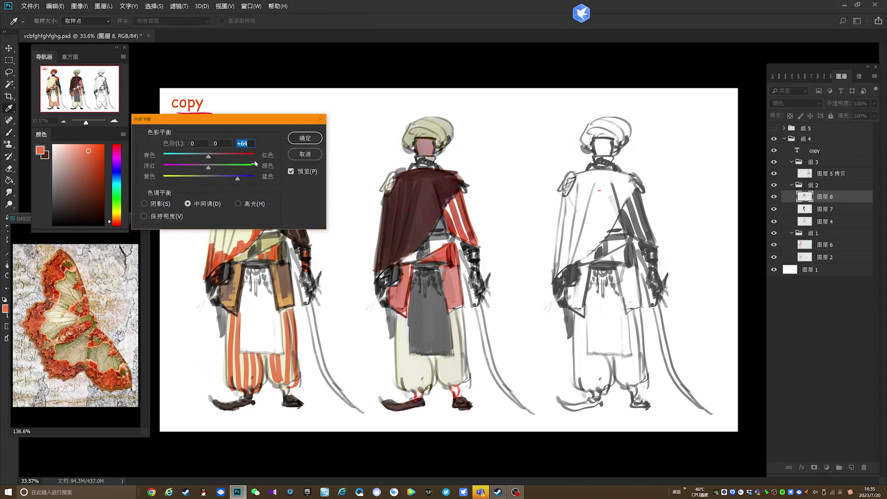
click(305, 138)
key(c)
key(v)
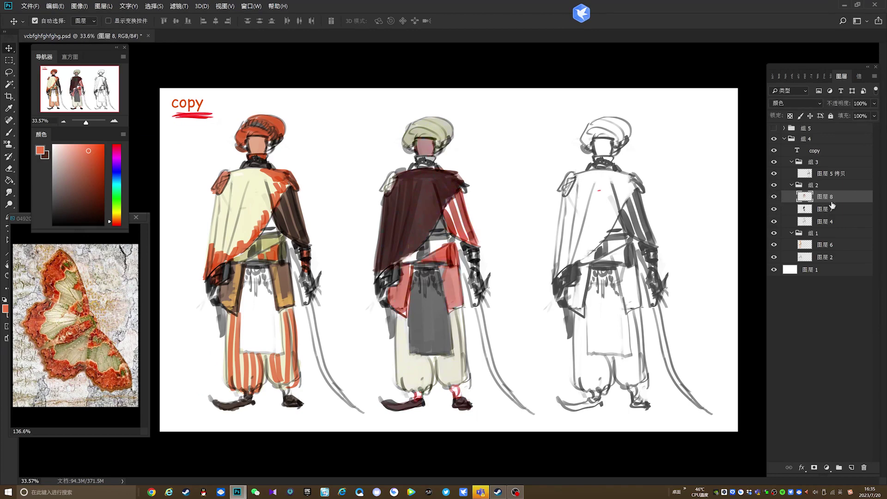
Duplicate the colour tint layer 图层 8 within 组 2.
click(875, 104)
mouse_move(875, 115)
mouse_down()
mouse_move(857, 118)
mouse_move(882, 117)
mouse_up()
click(843, 202)
drag(843, 202, 852, 467)
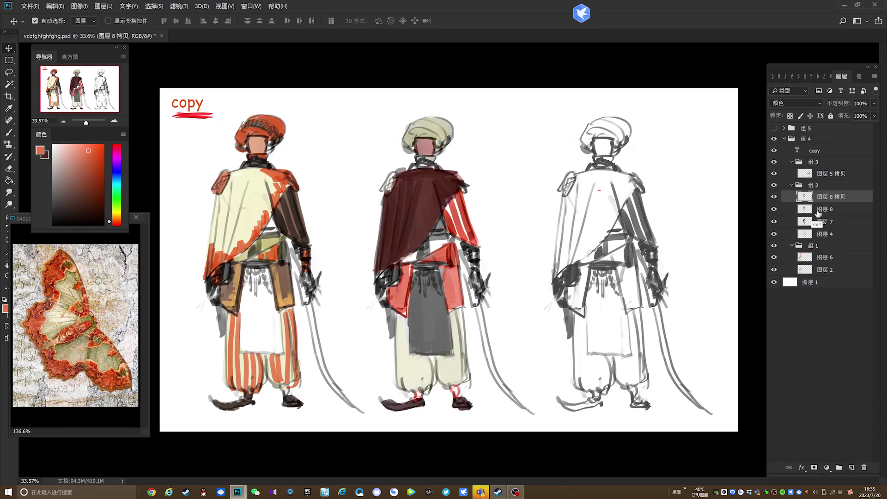
Merge 图层 8 with its copy into a single layer and set the merged layer's blend mode to 颜色 (Color).
ctrl+click(821, 209)
right_click(821, 209)
click(783, 385)
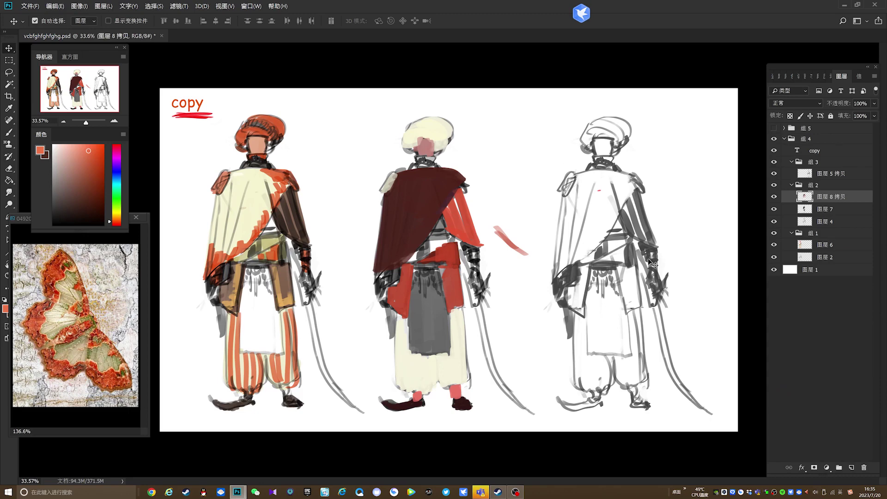
click(803, 106)
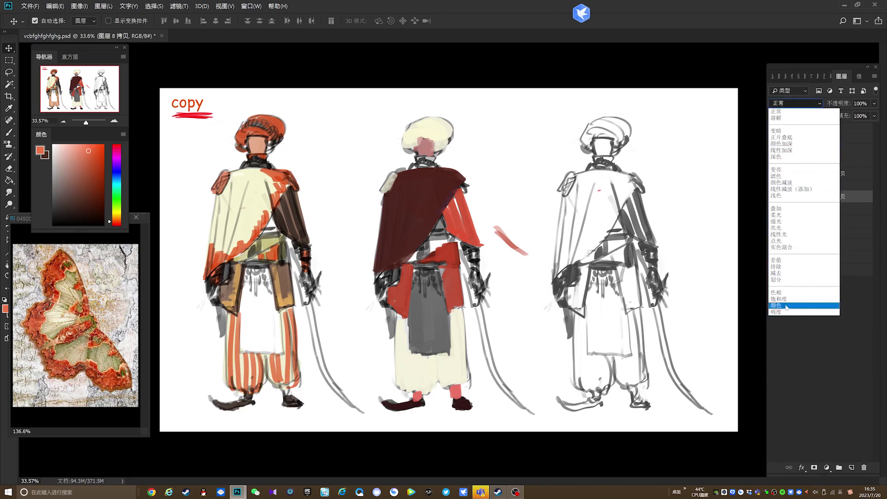
click(784, 306)
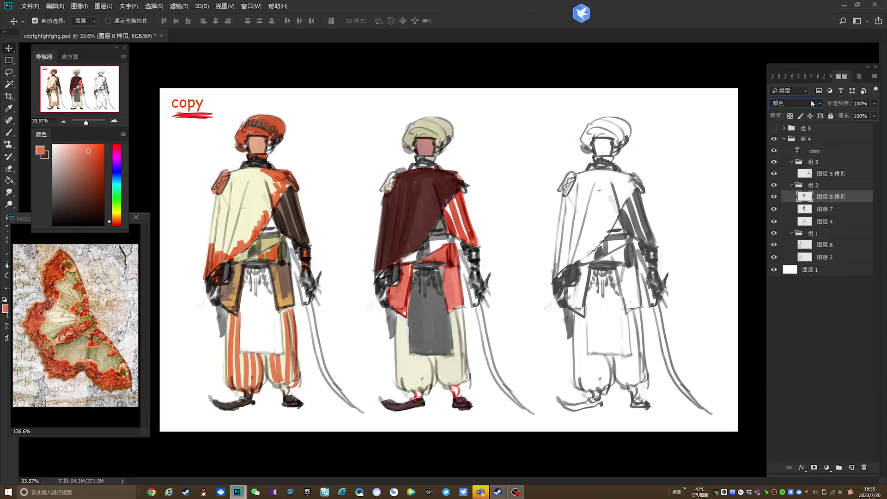
Apply Color Balance to the merged tint layer, shifting the shadows' magenta–green level toward green, and switch to the Brush tool.
click(774, 128)
key(ctrl+b)
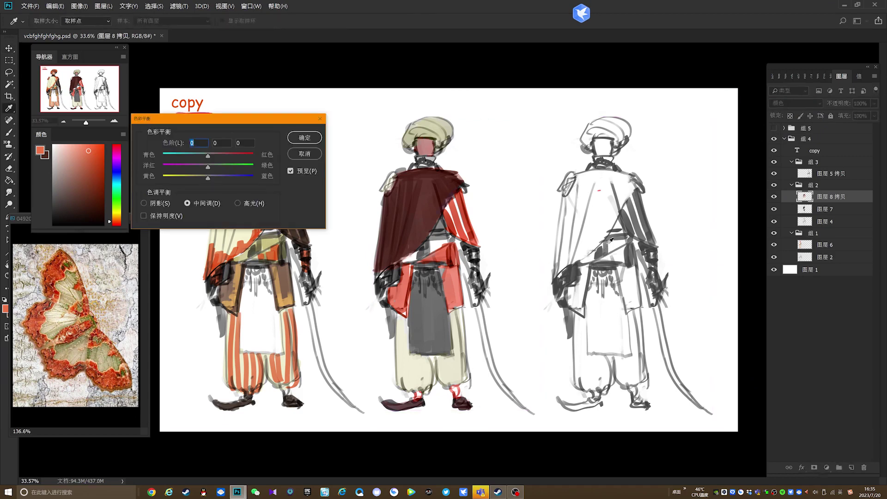
click(166, 205)
drag(208, 167, 232, 166)
key(Return)
key(b)
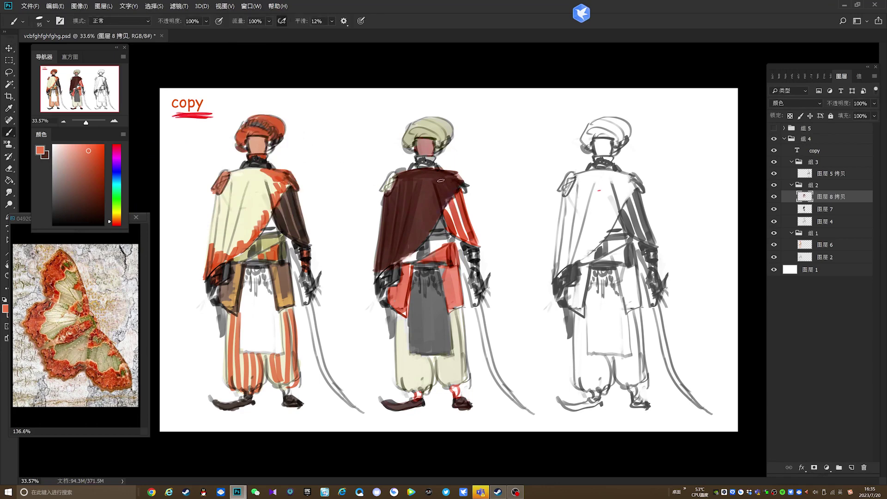